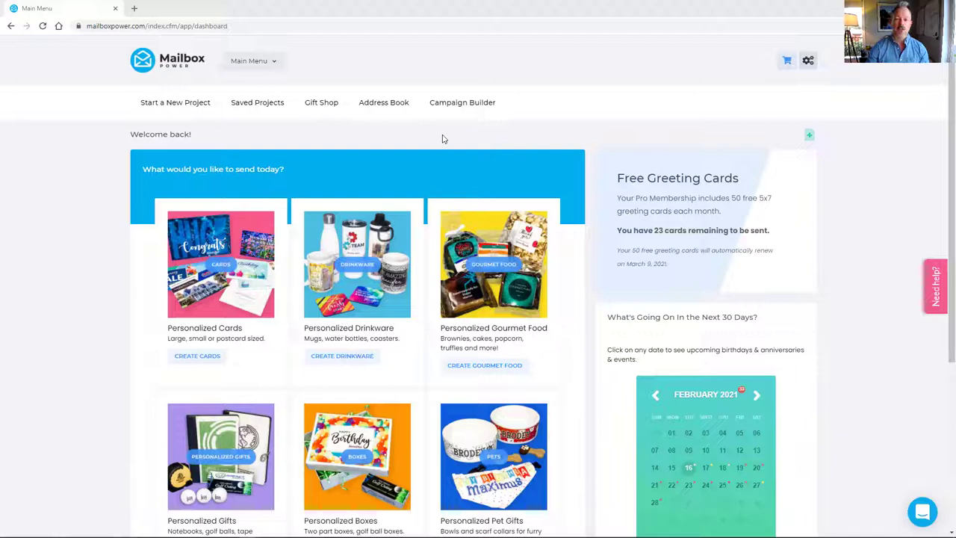
# - Open the Campaign Store and show the campaigns in its Real Estate category
pyautogui.click(260, 65)
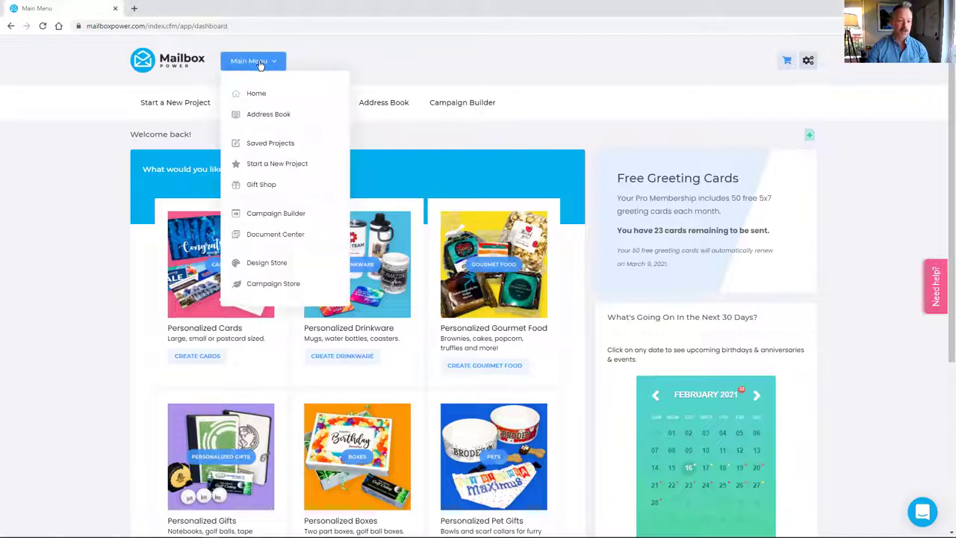
pyautogui.click(272, 284)
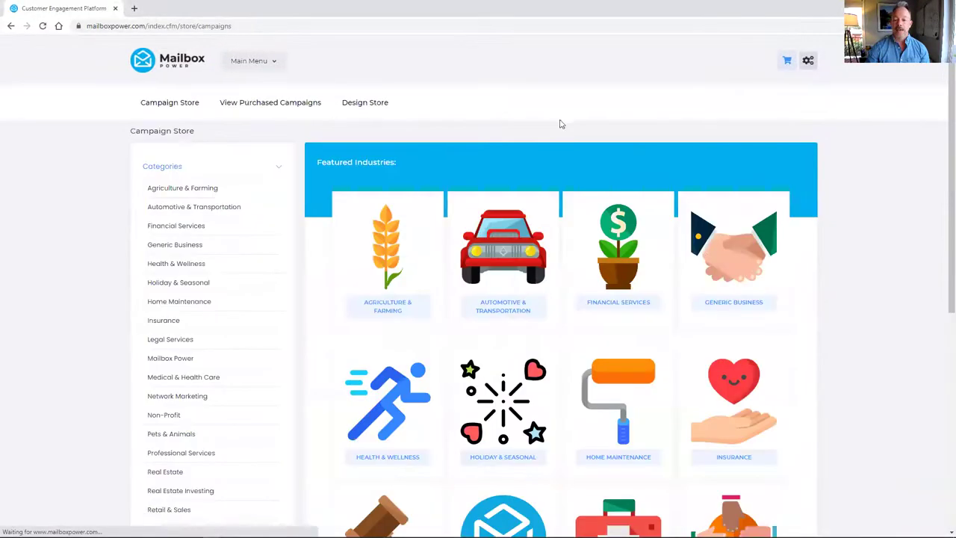
pyautogui.scroll(-5, 593, 169)
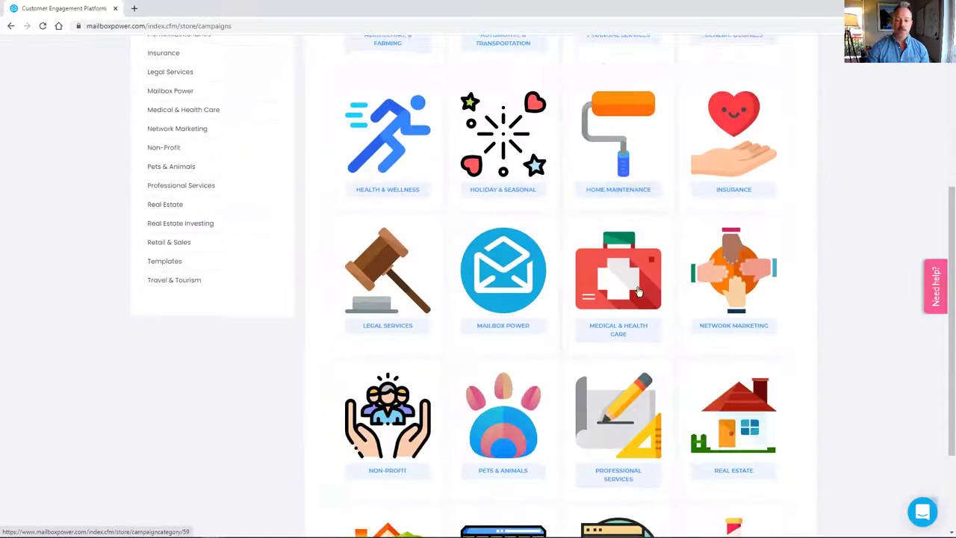
pyautogui.scroll(-1, 501, 322)
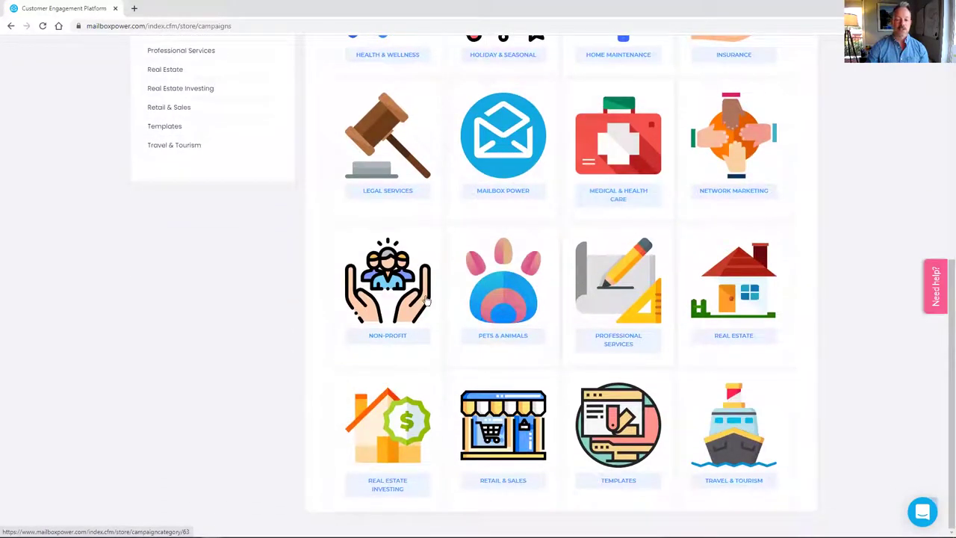
pyautogui.scroll(3, 428, 277)
pyautogui.scroll(-1, 427, 276)
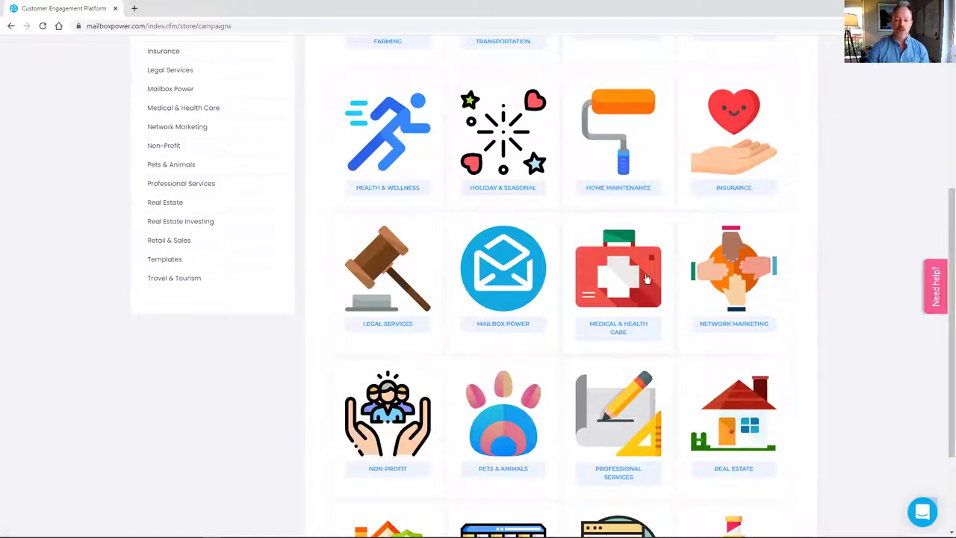
pyautogui.scroll(-1, 531, 135)
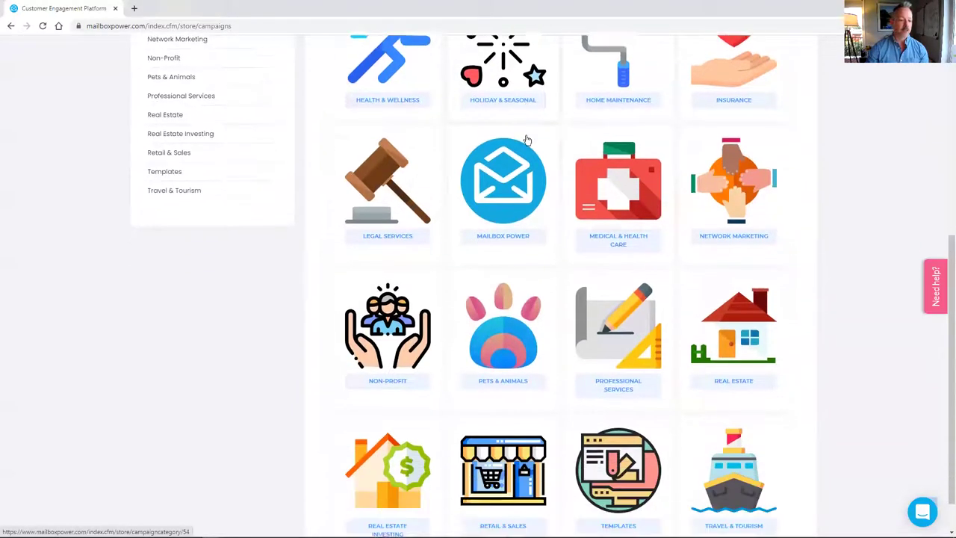
pyautogui.scroll(2, 507, 160)
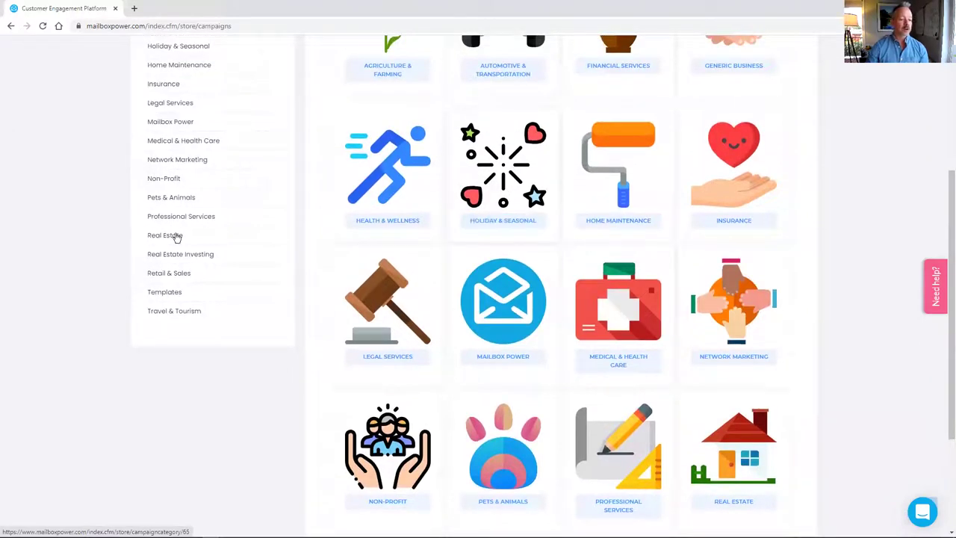
pyautogui.click(166, 235)
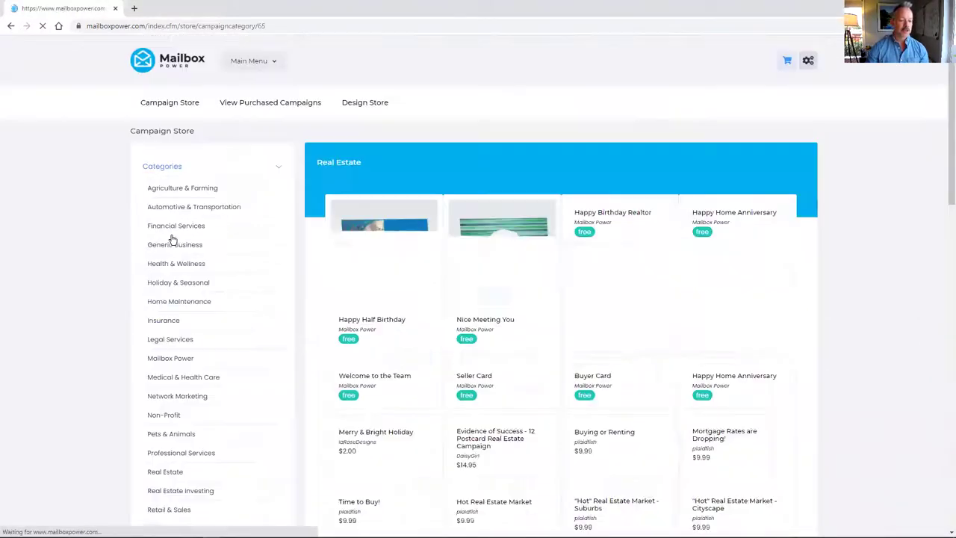
# - Find the Realtor 12 Month "Farming" Campaign among the real estate campaigns and open its listing
pyautogui.scroll(-3, 485, 201)
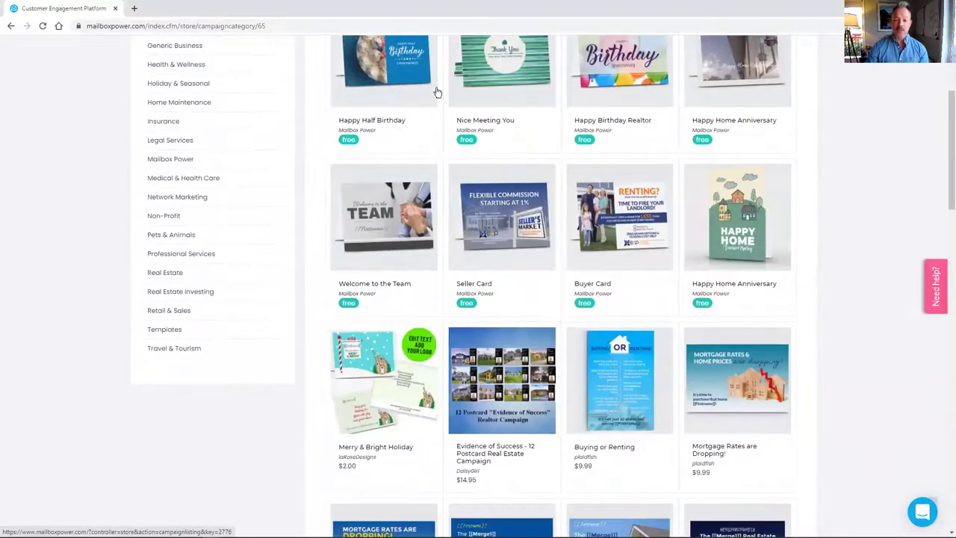
pyautogui.scroll(-2, 527, 191)
pyautogui.scroll(3, 572, 68)
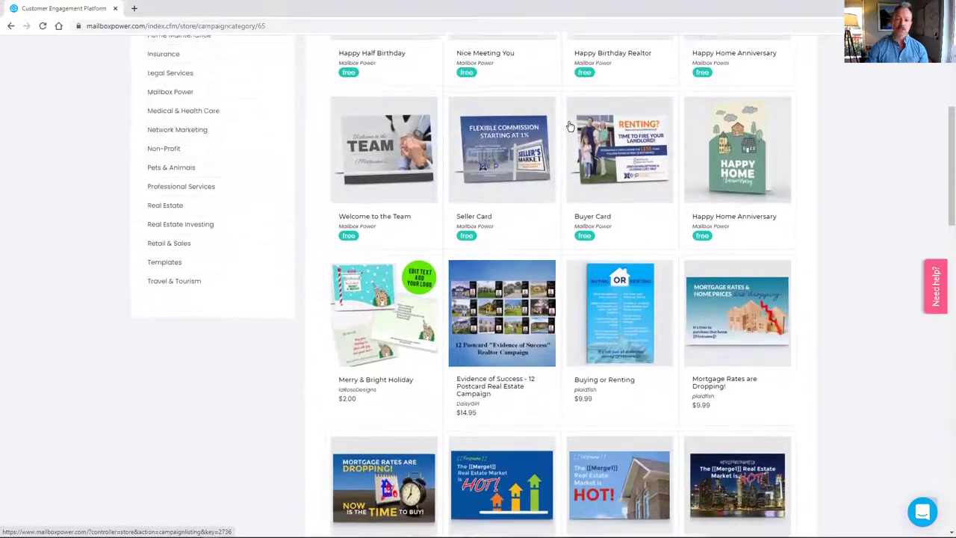
pyautogui.scroll(-5, 560, 194)
pyautogui.scroll(-9, 560, 195)
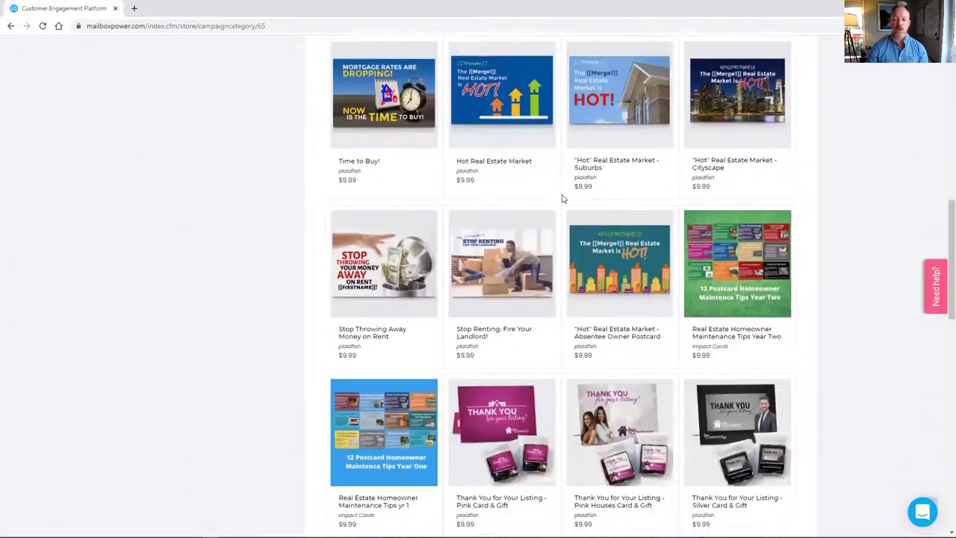
pyautogui.scroll(-6, 562, 198)
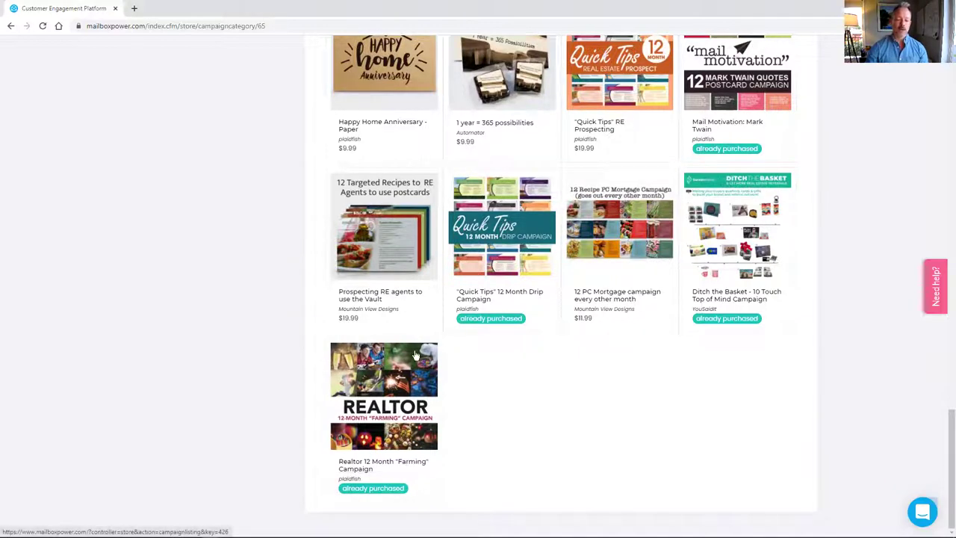
pyautogui.click(401, 387)
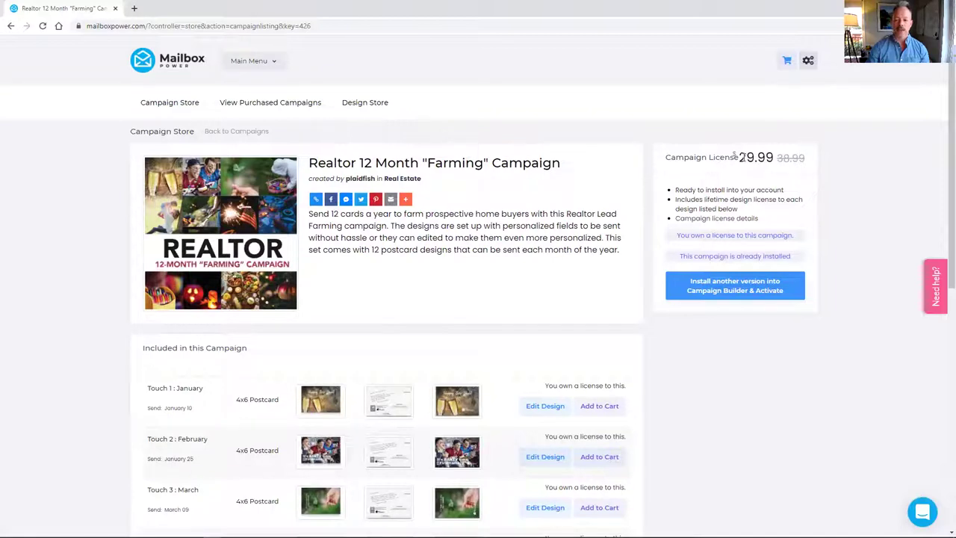
# - Review the monthly touches included in the Realtor 12 Month "Farming" Campaign, with their send dates and postcard designs
pyautogui.scroll(-2, 273, 247)
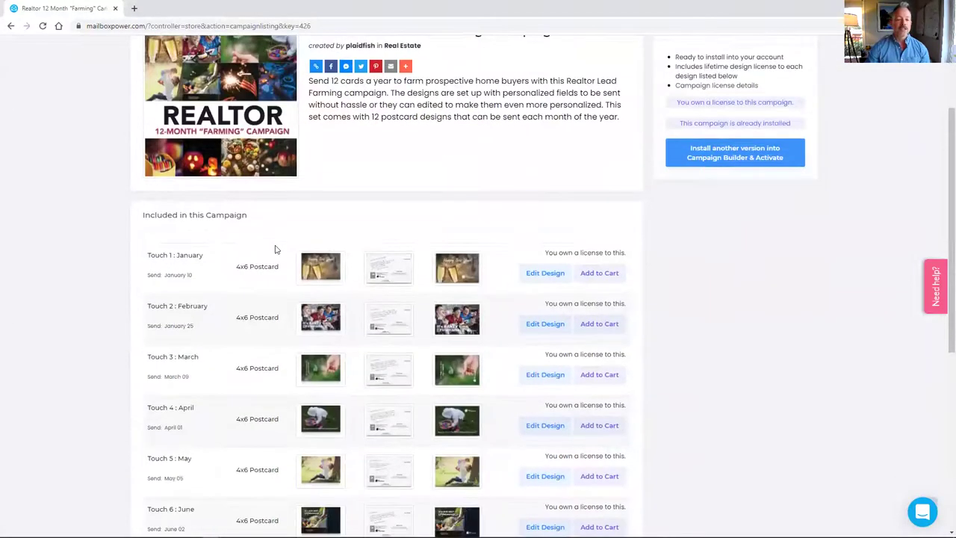
pyautogui.scroll(-3, 363, 242)
pyautogui.scroll(-2, 356, 332)
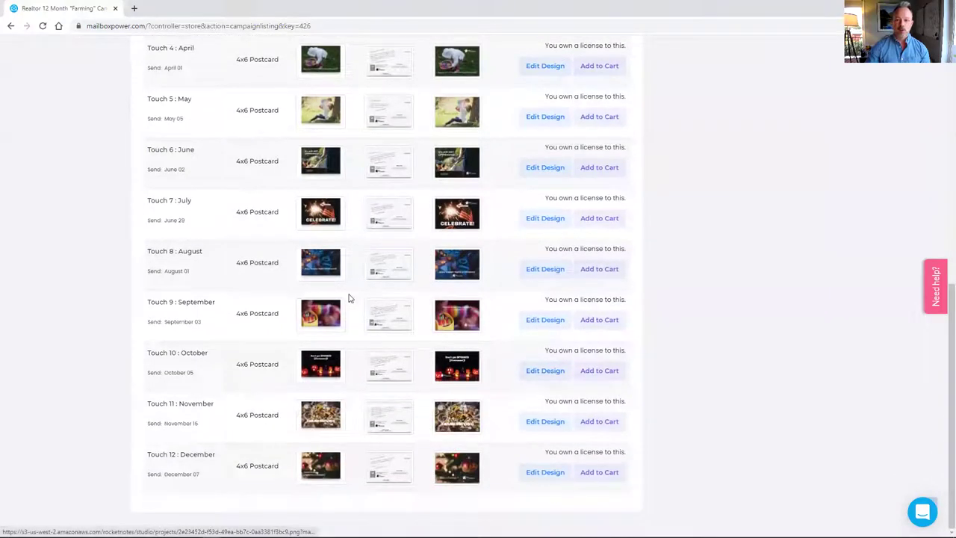
pyautogui.scroll(2, 276, 299)
pyautogui.scroll(5, 271, 294)
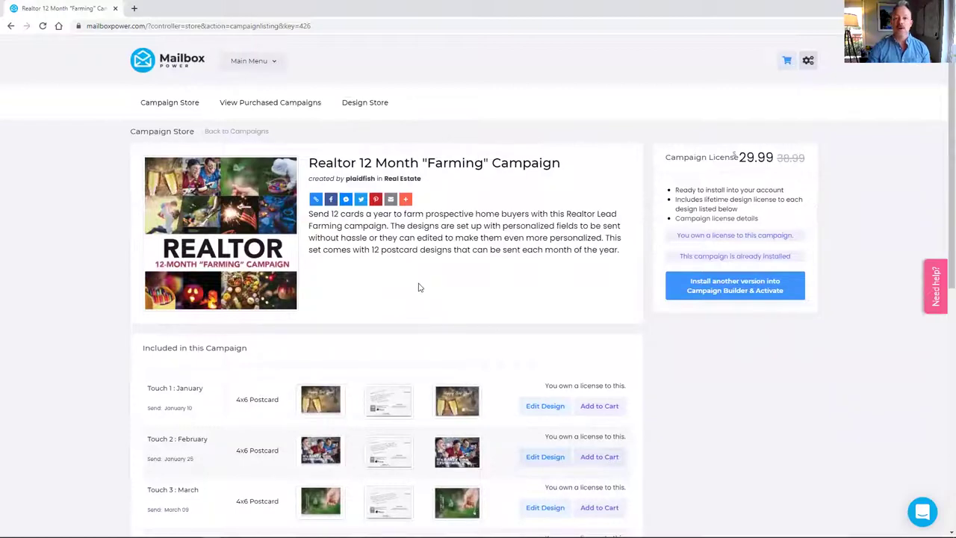
pyautogui.scroll(-2, 419, 287)
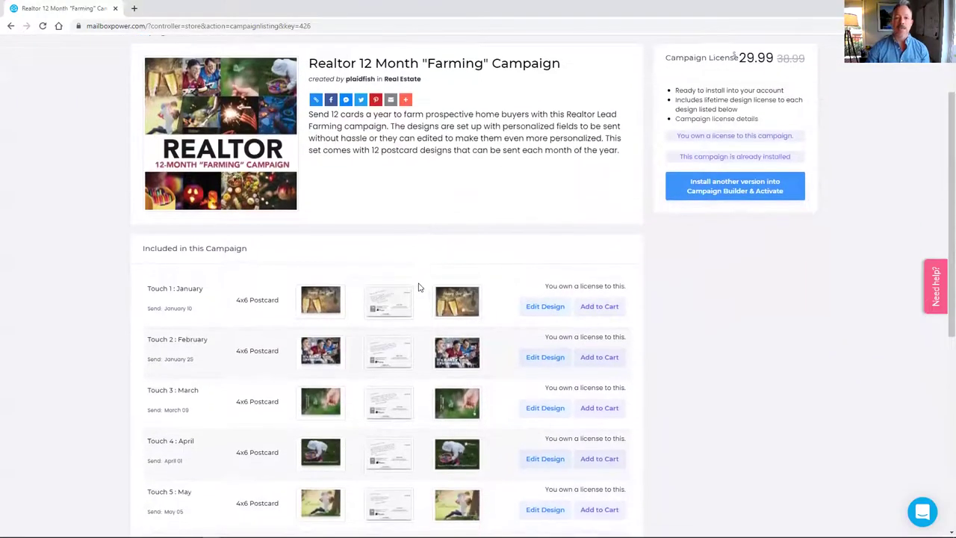
pyautogui.scroll(-1, 217, 231)
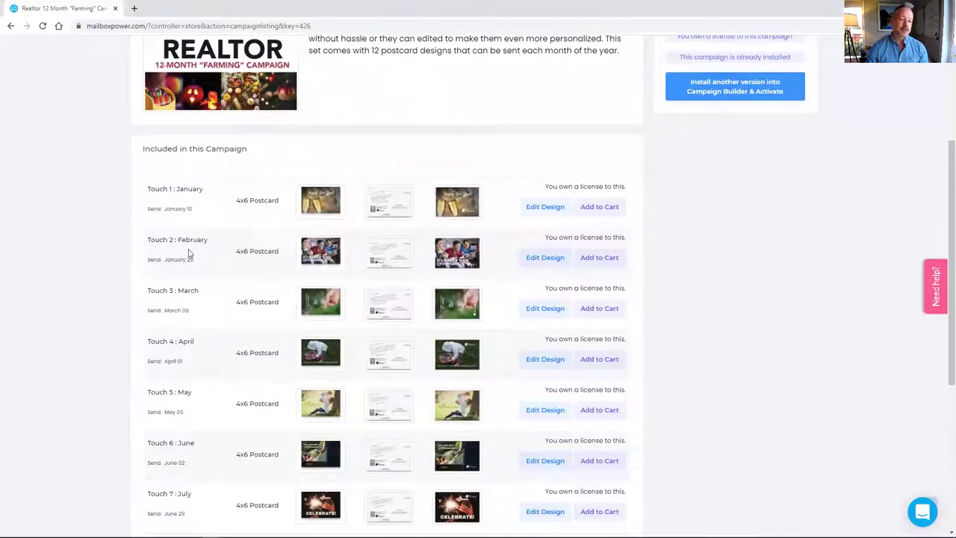
pyautogui.scroll(-1, 186, 261)
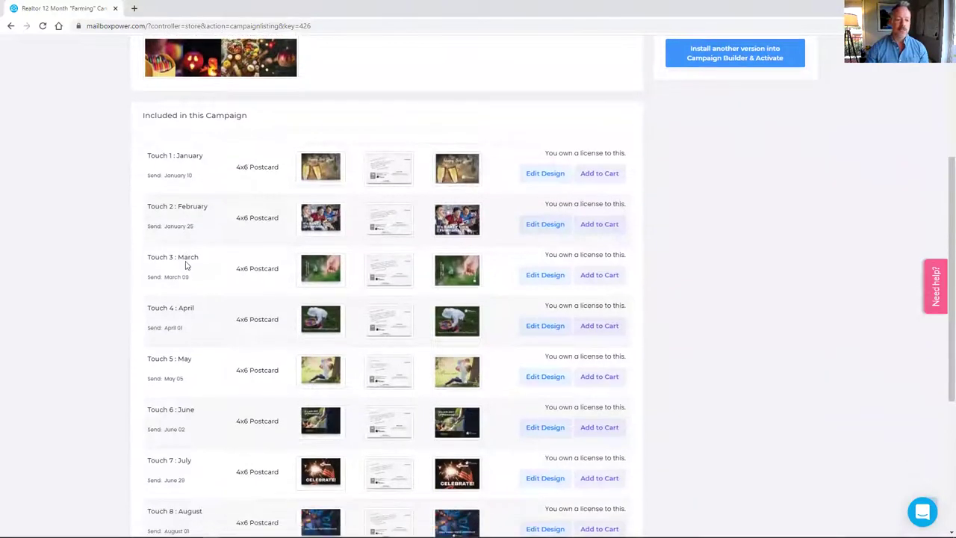
pyautogui.scroll(1, 179, 275)
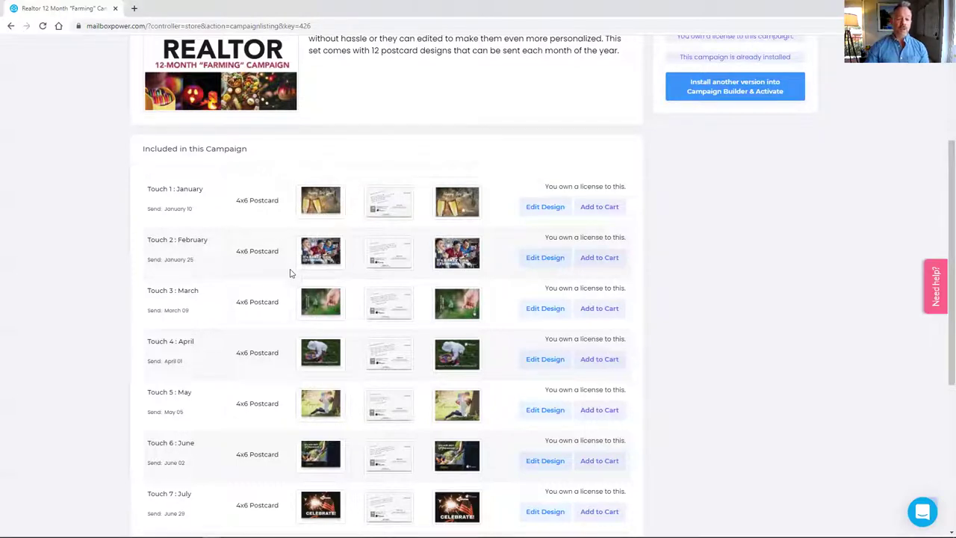
pyautogui.scroll(2, 759, 157)
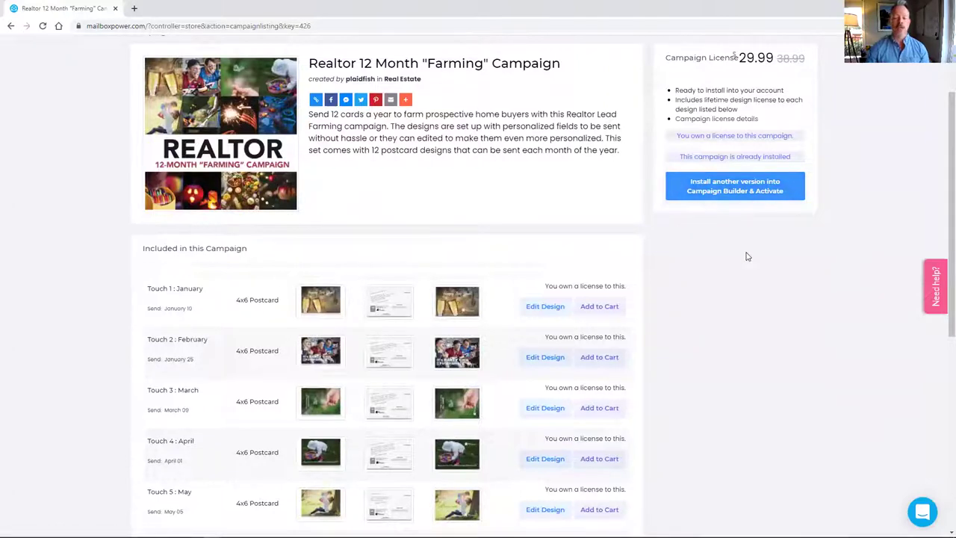
pyautogui.scroll(-4, 523, 252)
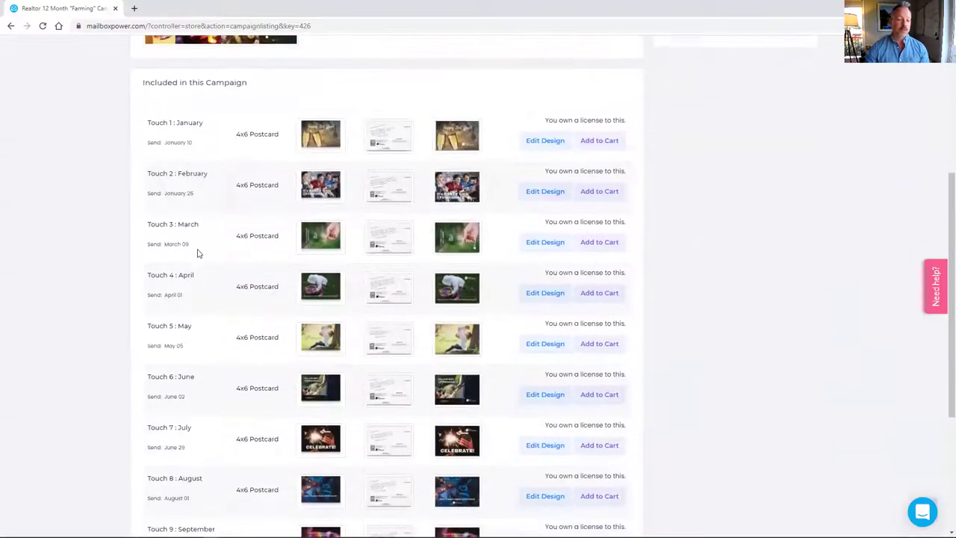
pyautogui.scroll(-5, 189, 253)
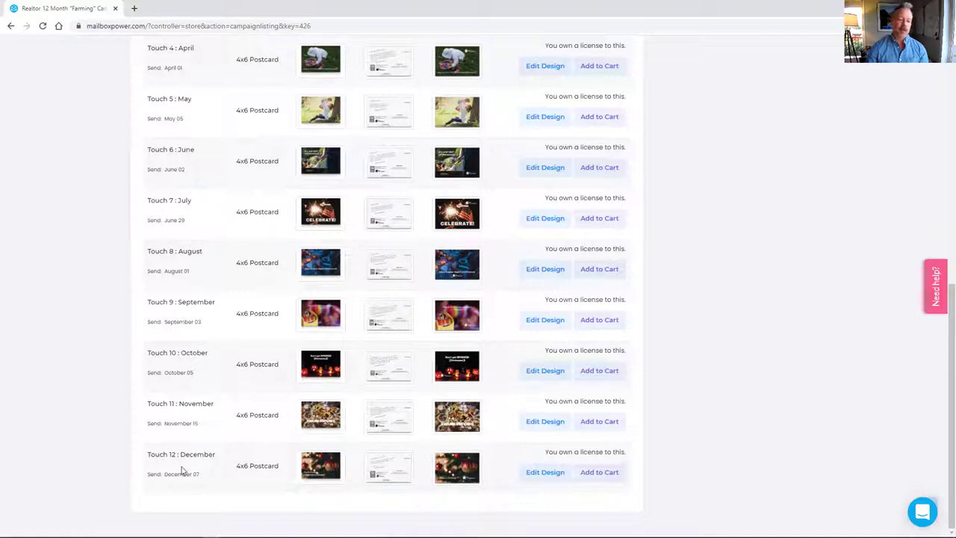
pyautogui.scroll(4, 151, 67)
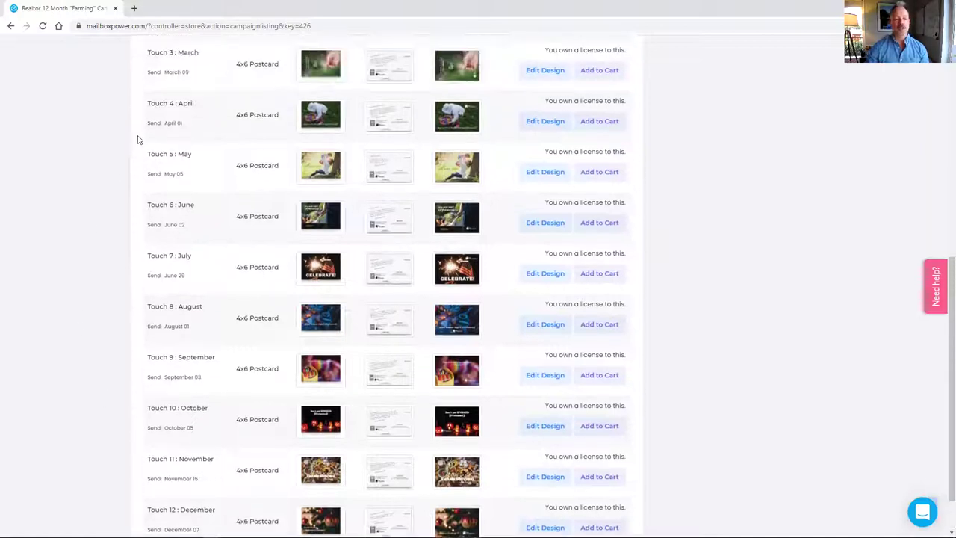
pyautogui.scroll(-2, 194, 204)
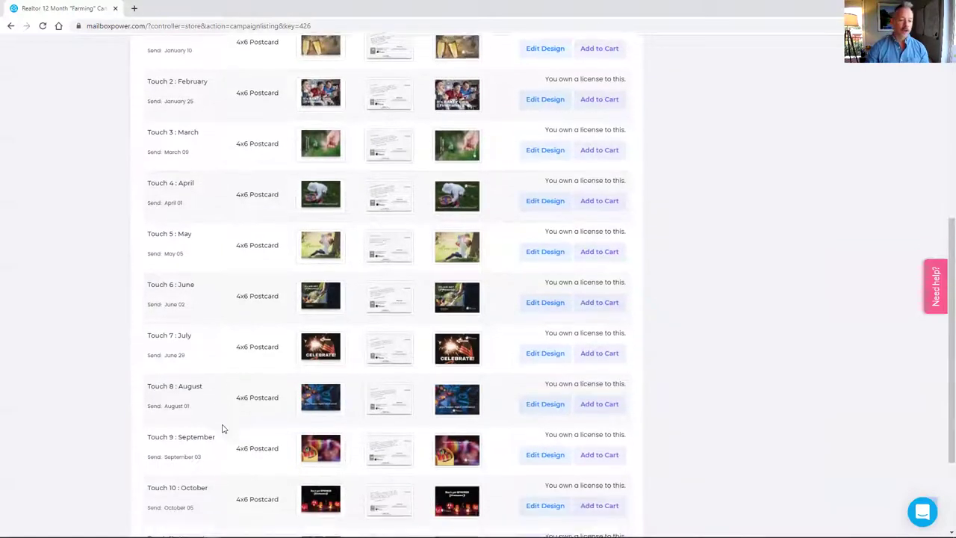
pyautogui.scroll(2, 246, 357)
pyautogui.scroll(-3, 241, 434)
pyautogui.scroll(-1, 241, 434)
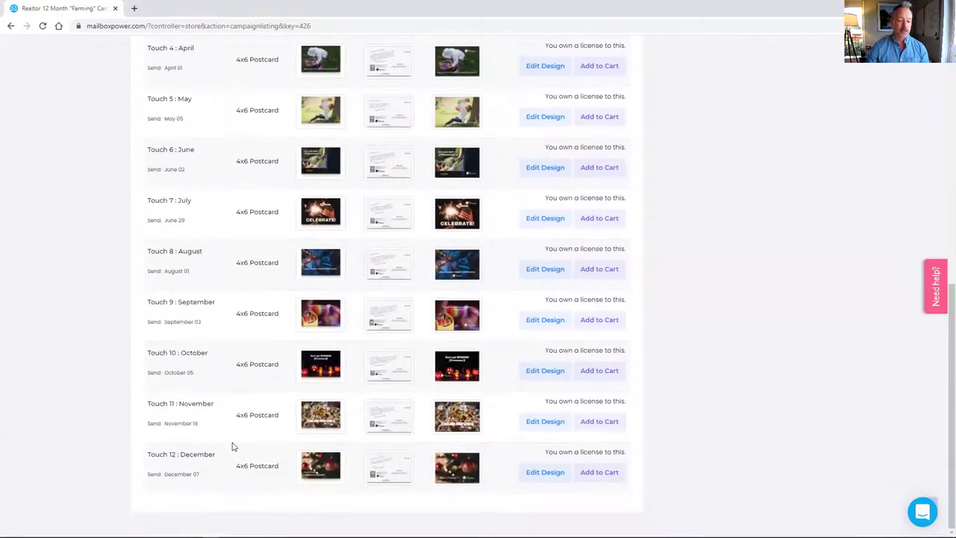
pyautogui.scroll(5, 295, 408)
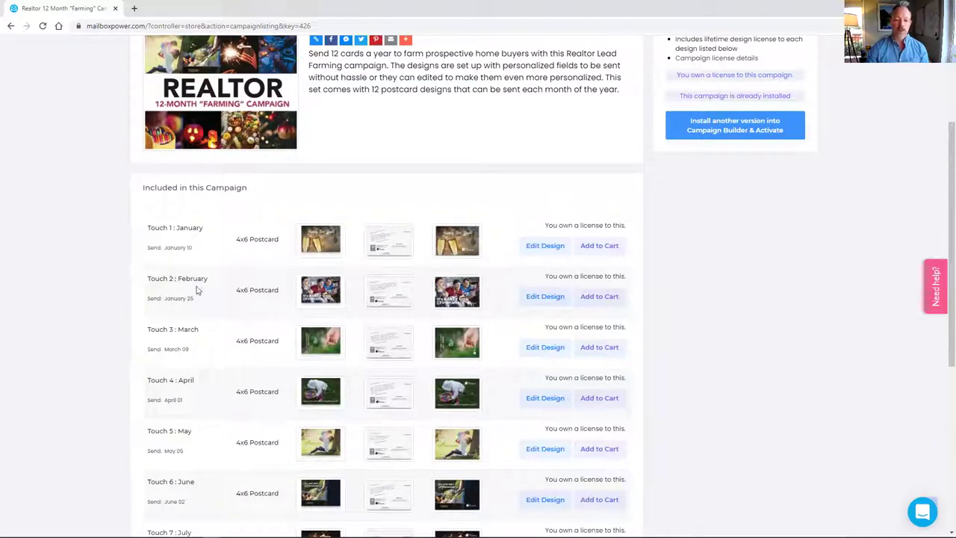
pyautogui.scroll(1, 207, 284)
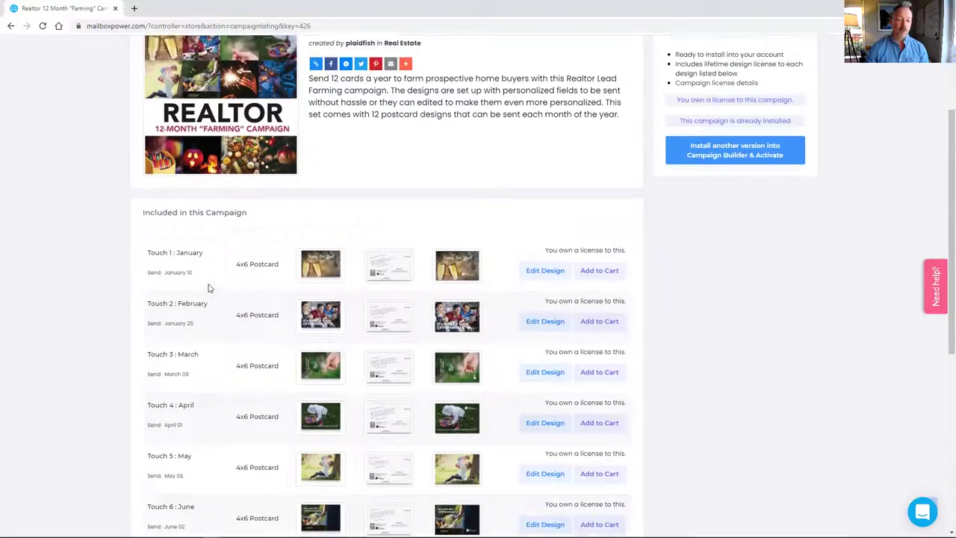
pyautogui.scroll(-3, 209, 298)
pyautogui.scroll(-3, 196, 275)
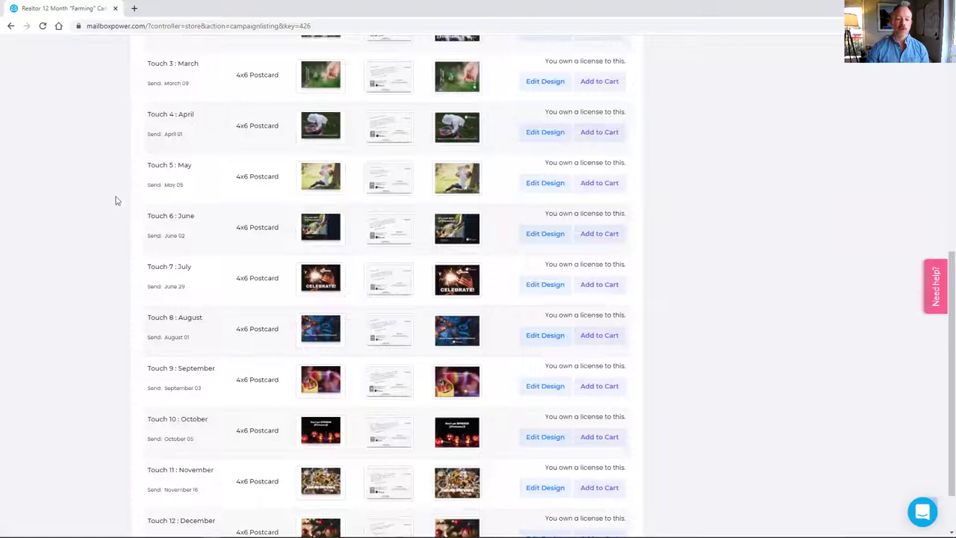
pyautogui.scroll(-1, 115, 202)
pyautogui.scroll(6, 103, 232)
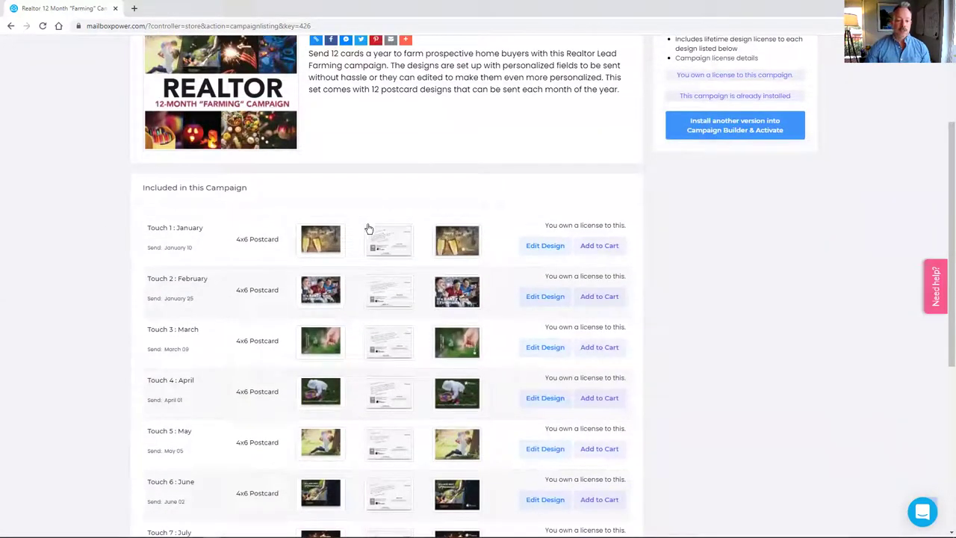
# - Install another version of the Realtor 12 Month "Farming" Campaign into Campaign Builder
pyautogui.scroll(3, 463, 212)
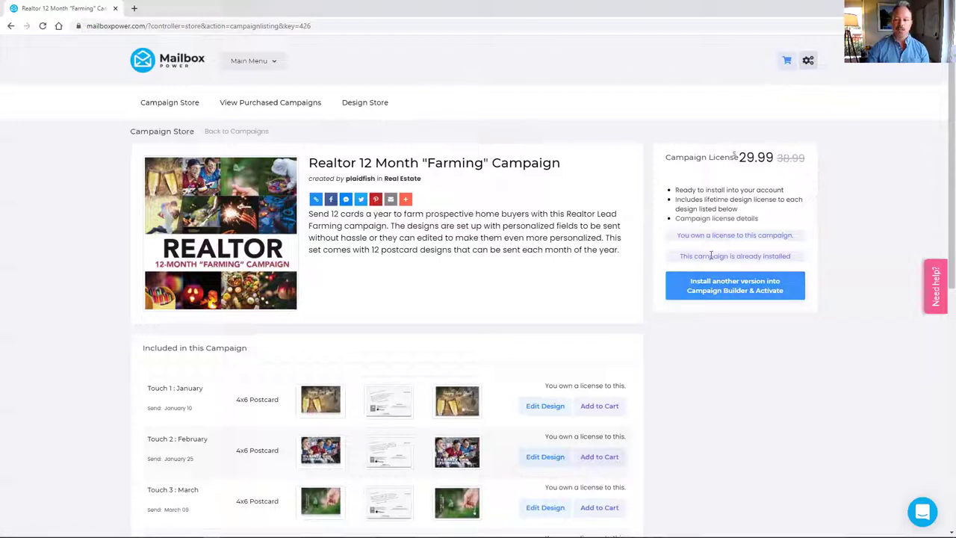
pyautogui.click(752, 291)
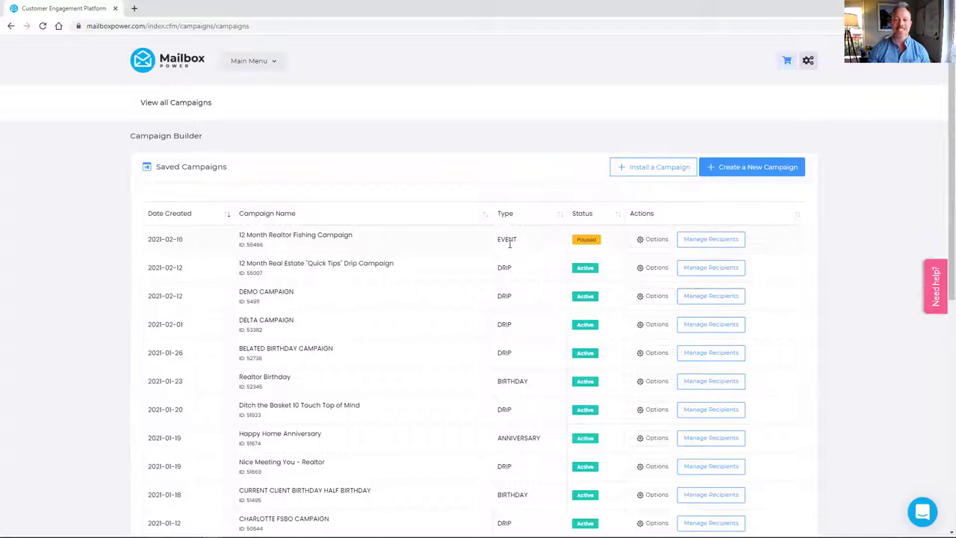
# - Open the saved 12 Month Realtor Fishing Campaign for editing and bring up its January shipment
pyautogui.click(661, 244)
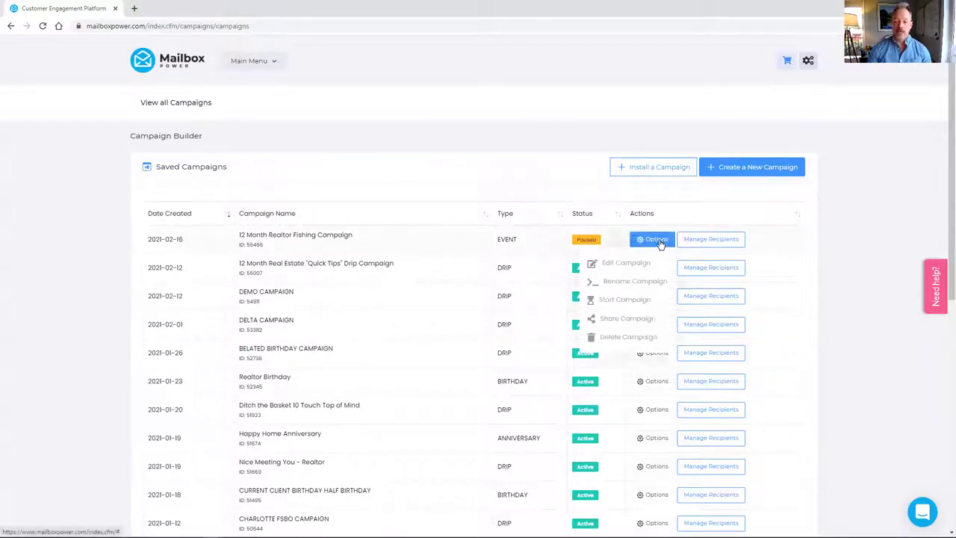
pyautogui.click(641, 265)
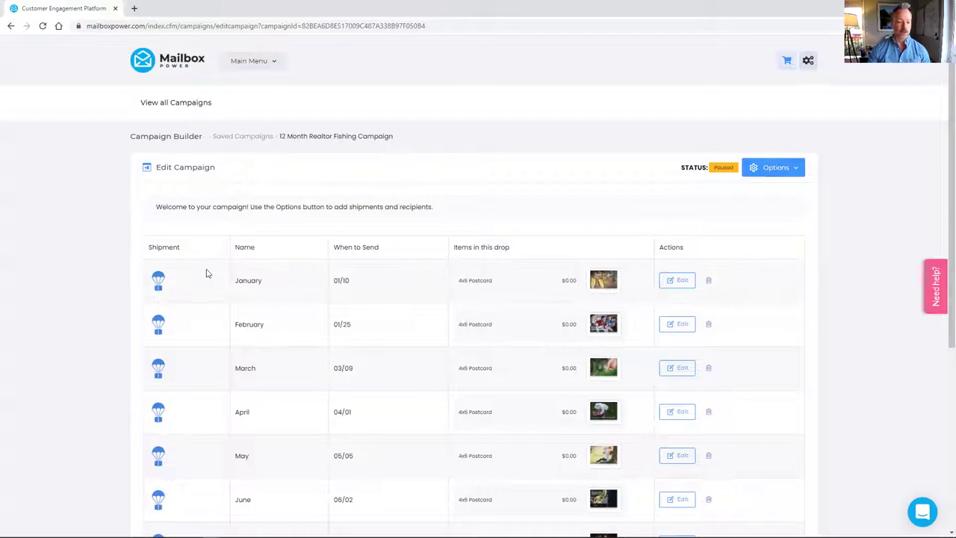
pyautogui.click(681, 282)
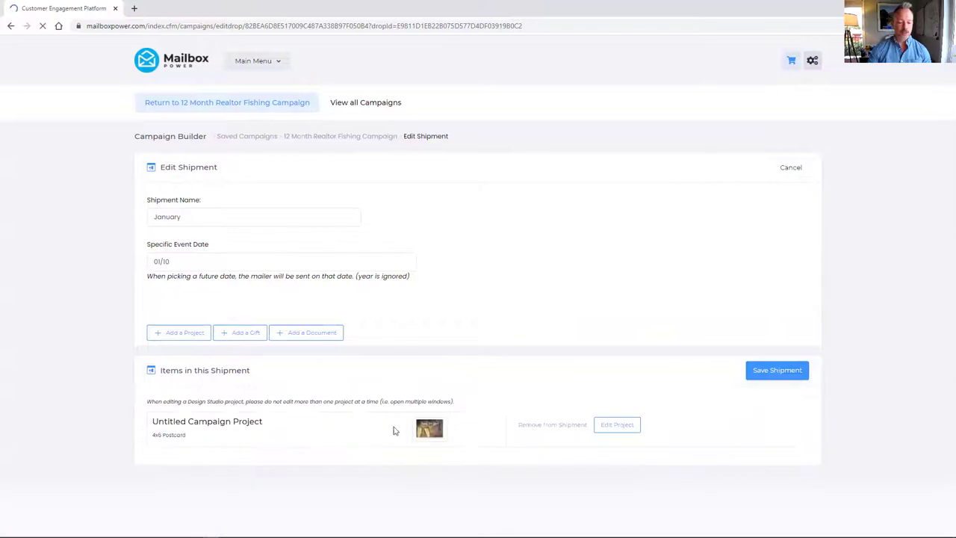
# - Open the January shipment's 4x6 postcard project for editing and select the "Happy New Year!" headline on its front
pyautogui.click(616, 427)
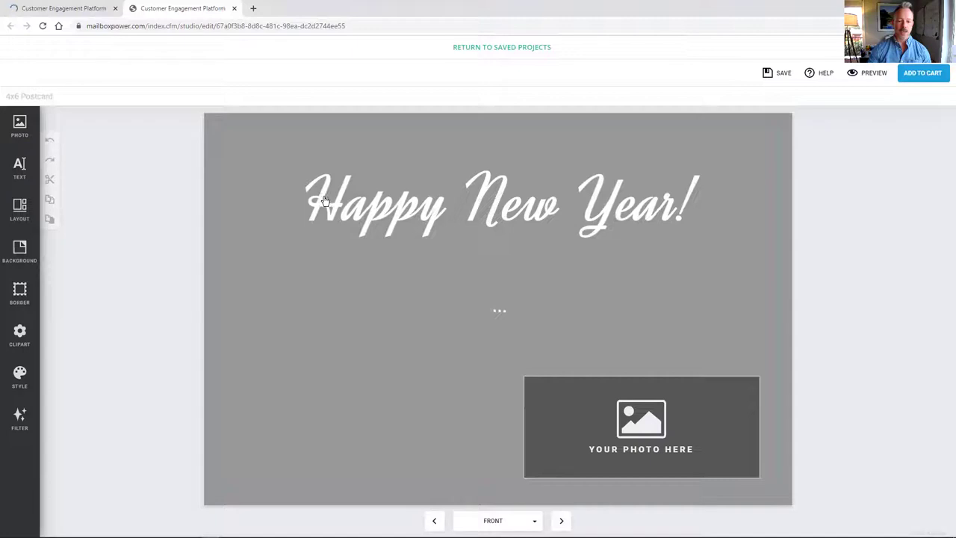
pyautogui.click(446, 208)
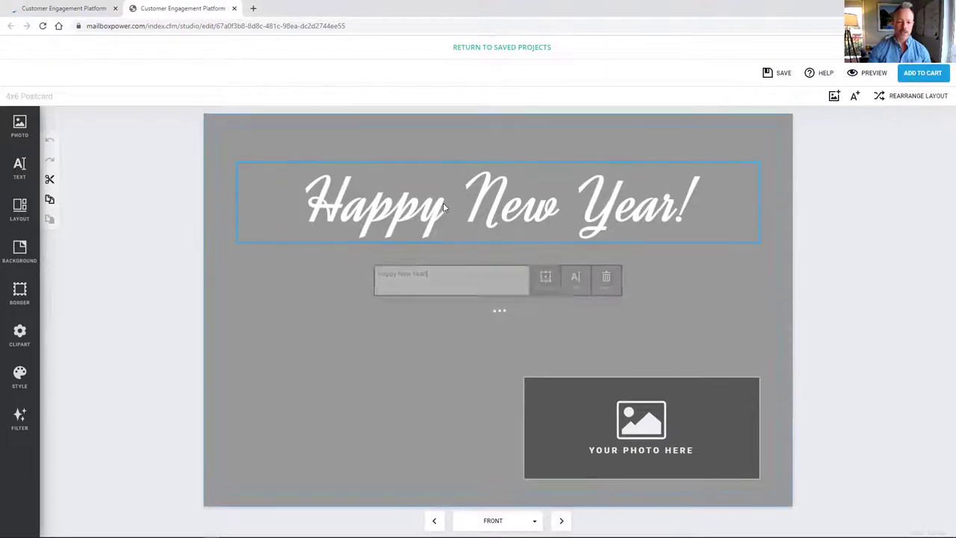
# - Fill the photo placeholder on the postcard's front with the stone house photo from an Instagram album
pyautogui.click(580, 423)
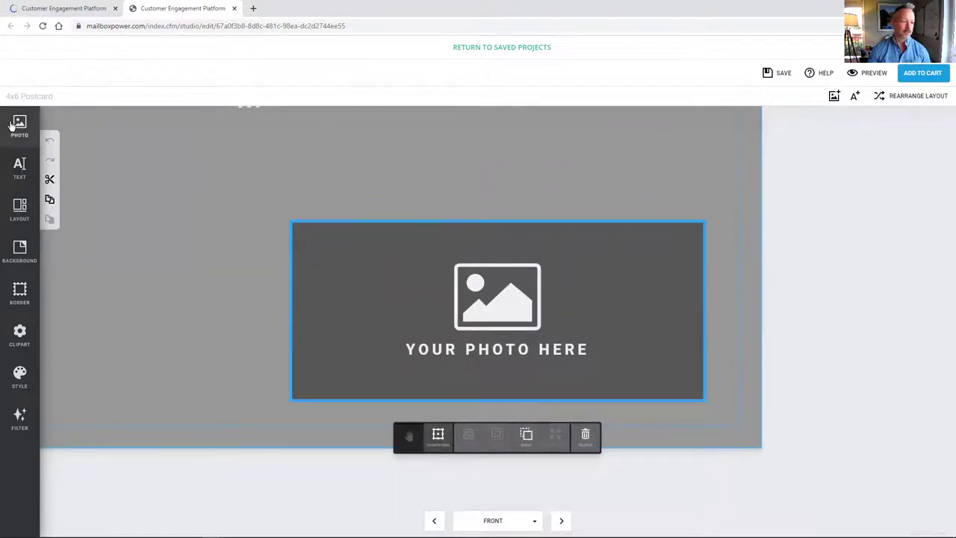
pyautogui.click(15, 125)
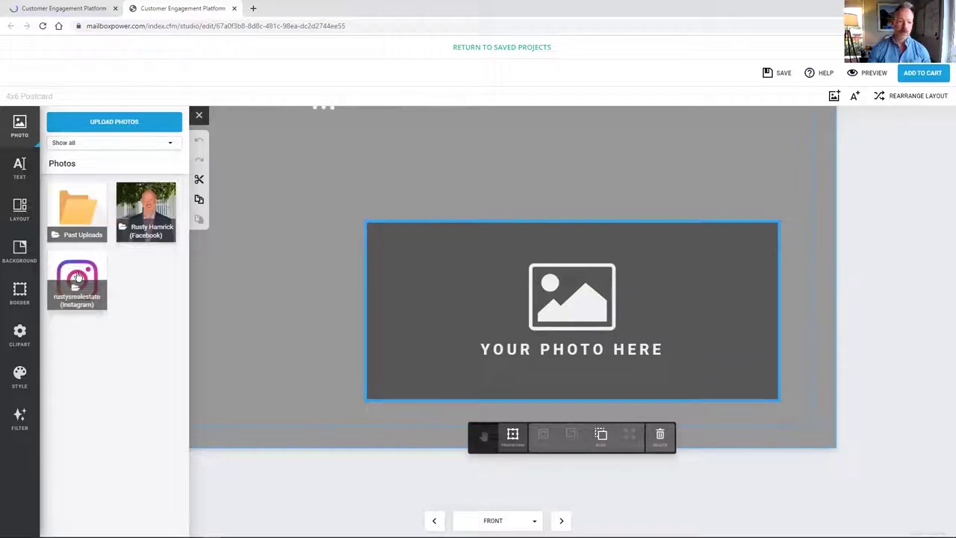
pyautogui.click(77, 278)
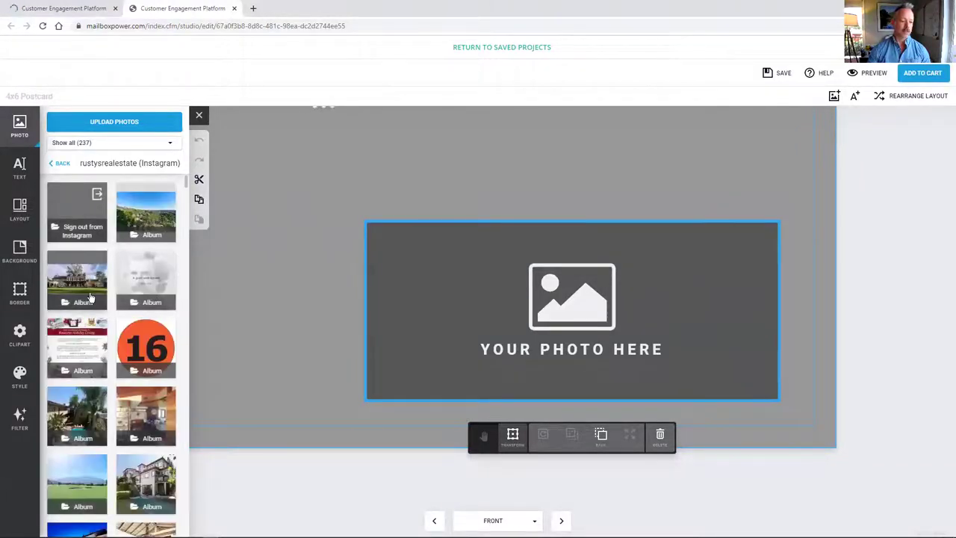
pyautogui.click(77, 280)
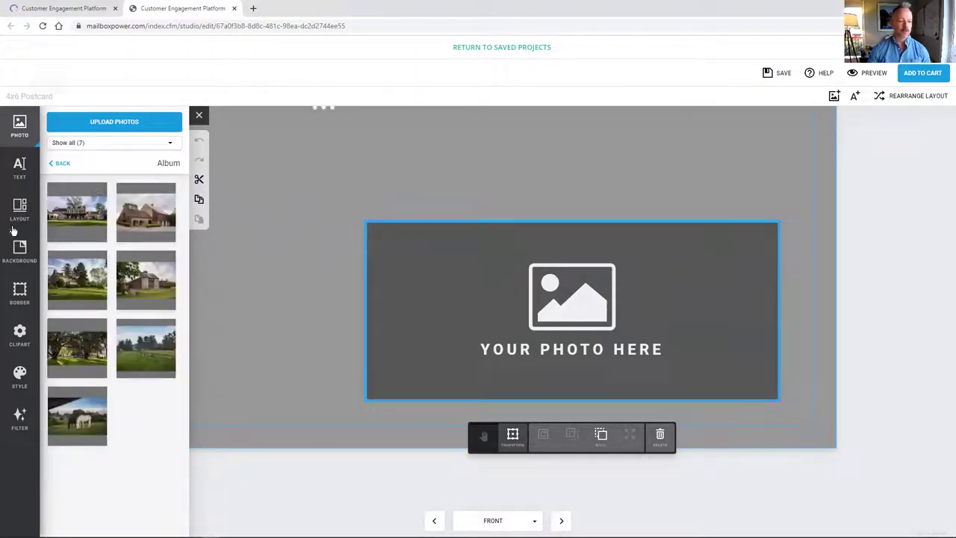
pyautogui.click(75, 218)
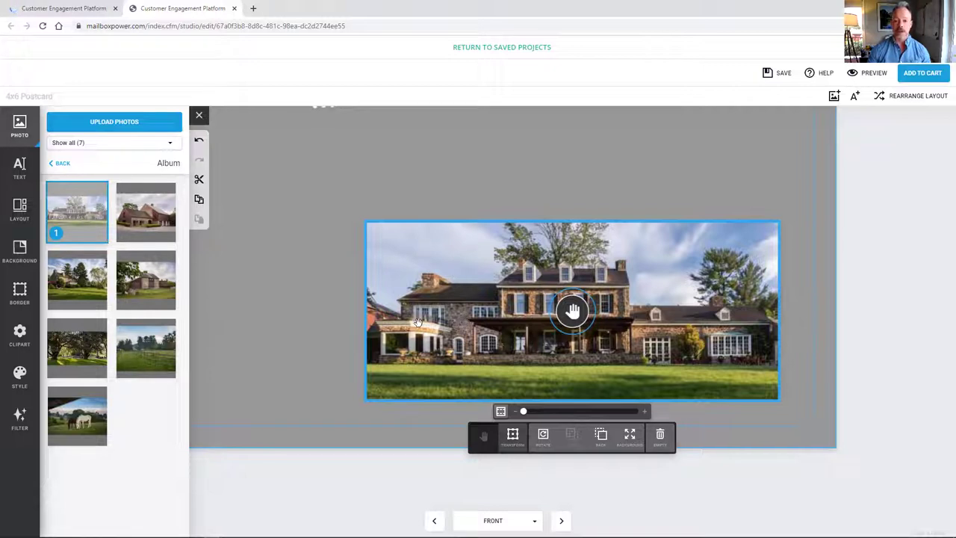
# - Empty the photo placeholder on the postcard's front and delete the placeholder itself
pyautogui.click(660, 436)
pyautogui.click(661, 437)
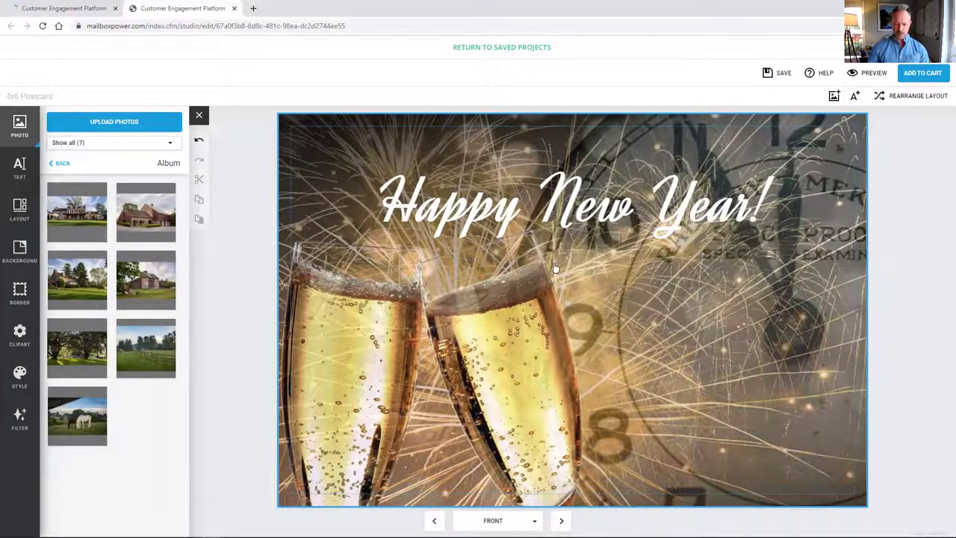
# - Leave the Instagram album and open the Recent uploads folder under Past Uploads in the photo library
pyautogui.click(53, 165)
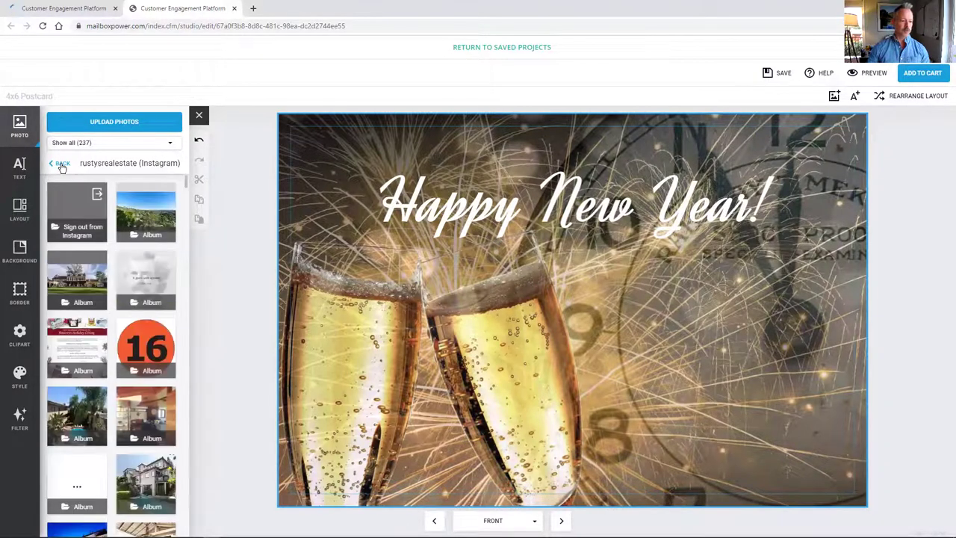
pyautogui.click(58, 164)
pyautogui.click(83, 216)
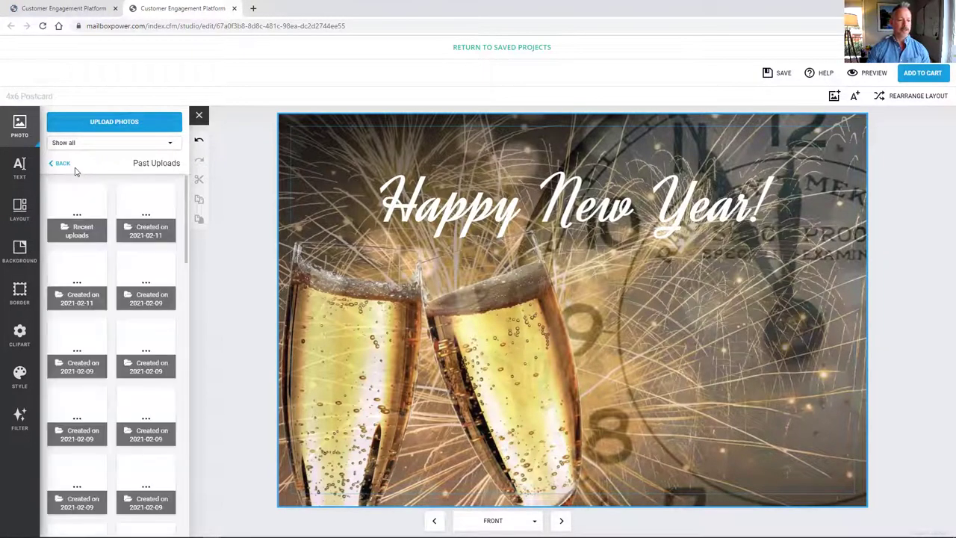
pyautogui.click(83, 208)
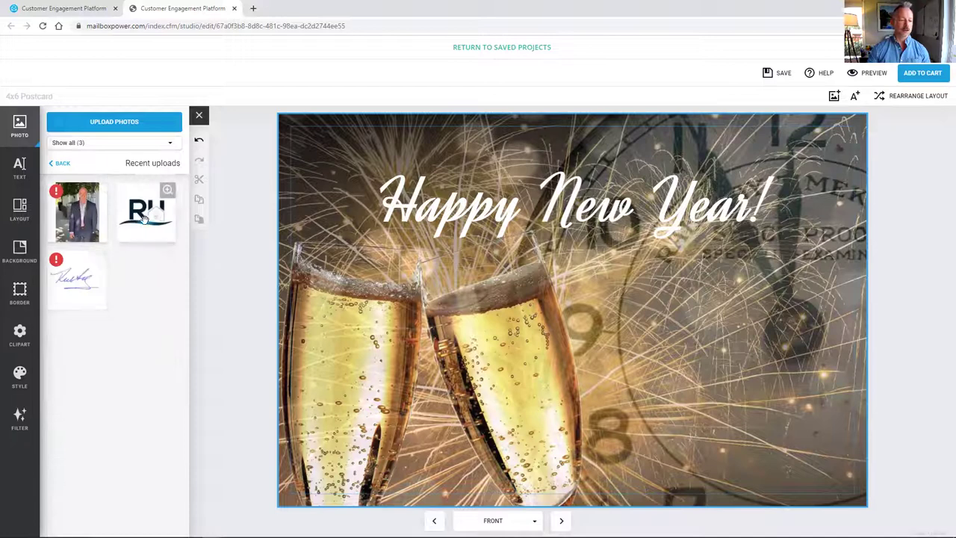
# - Try to place the RH logo from the recent uploads on the postcard's front, and undo each placement
pyautogui.moveTo(146, 212); pyautogui.dragTo(679, 377)
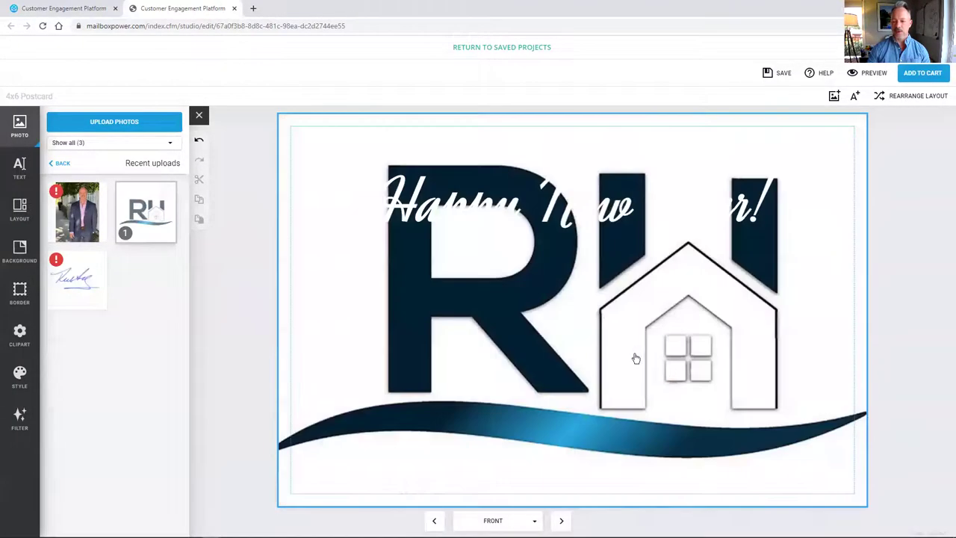
pyautogui.click(200, 141)
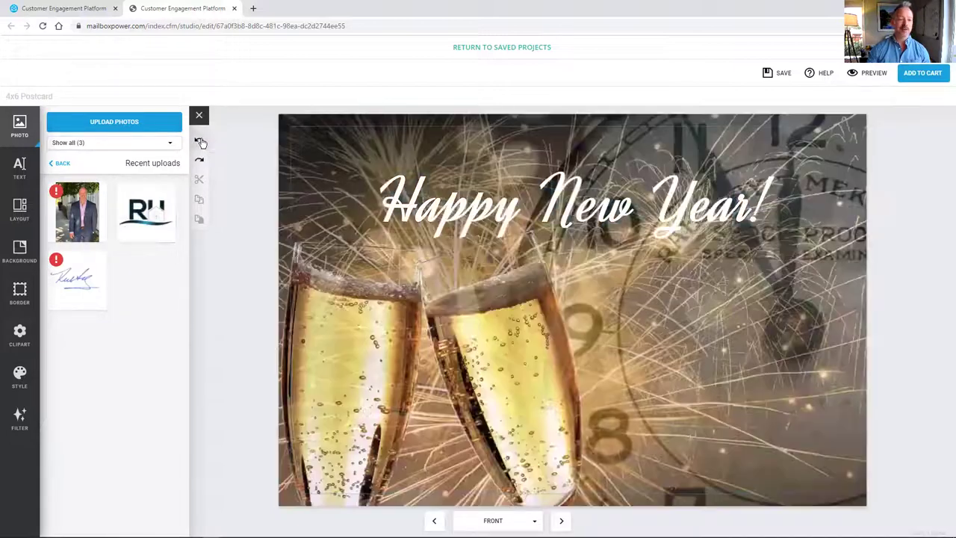
pyautogui.click(222, 343)
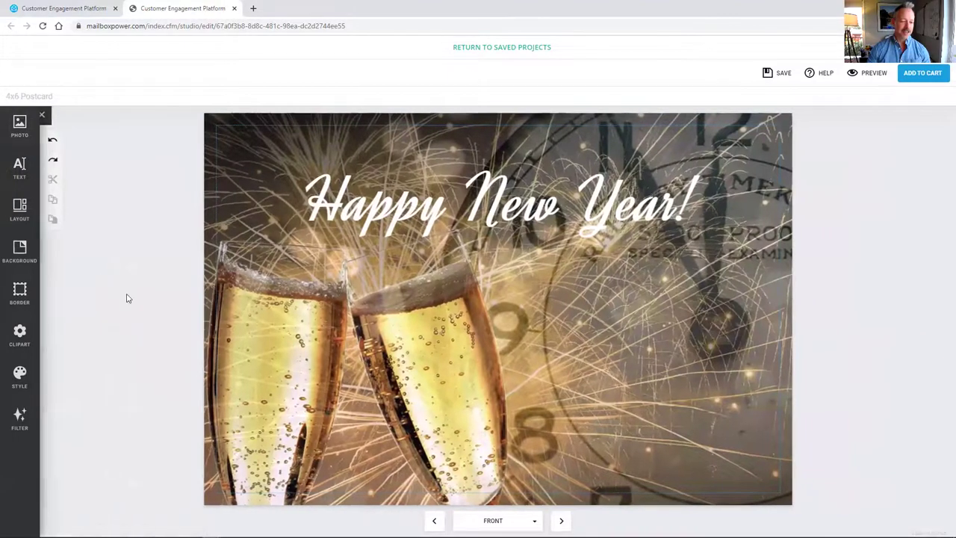
pyautogui.click(19, 124)
pyautogui.click(145, 215)
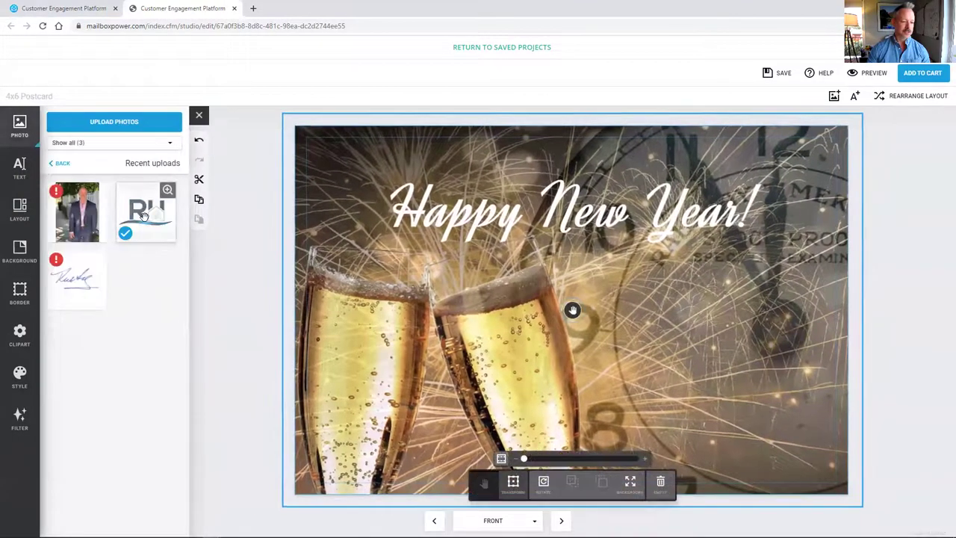
pyautogui.click(199, 141)
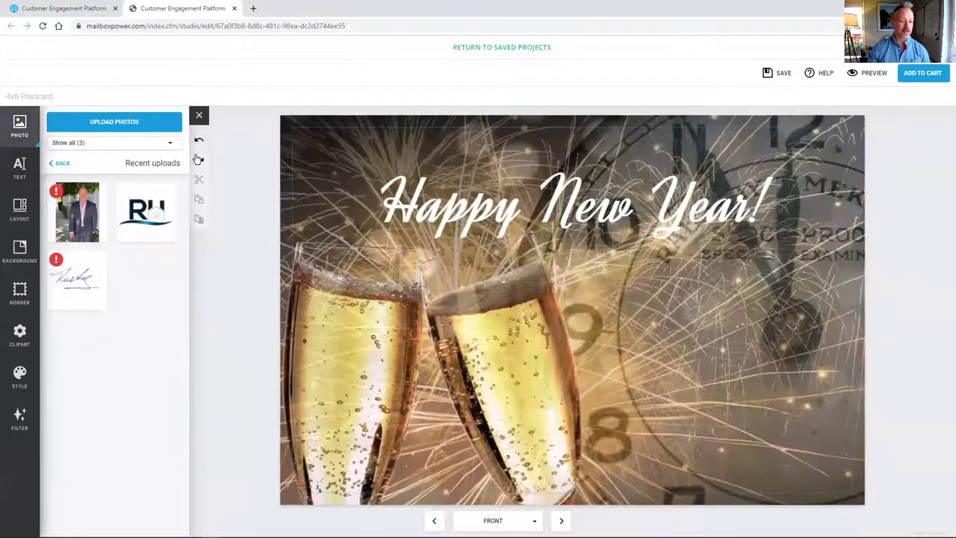
pyautogui.click(241, 300)
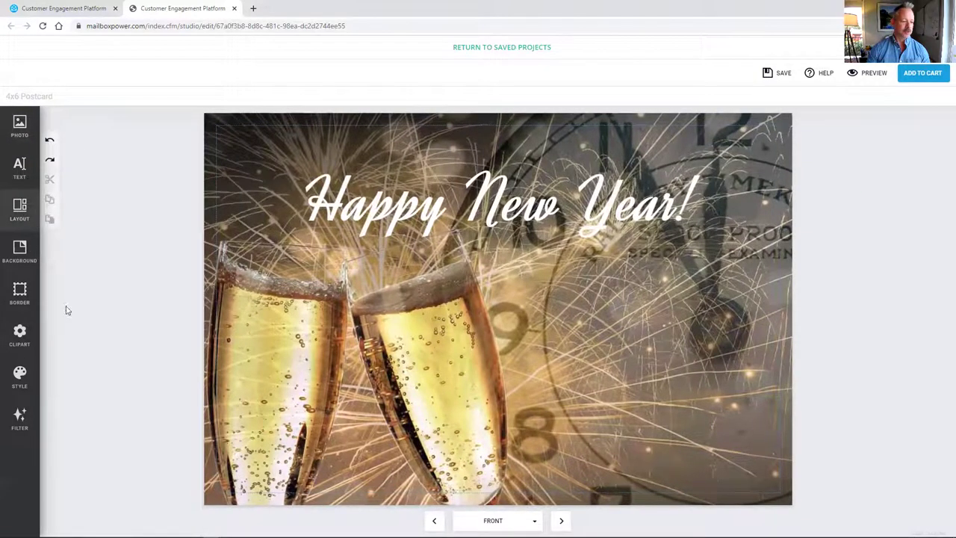
pyautogui.click(20, 124)
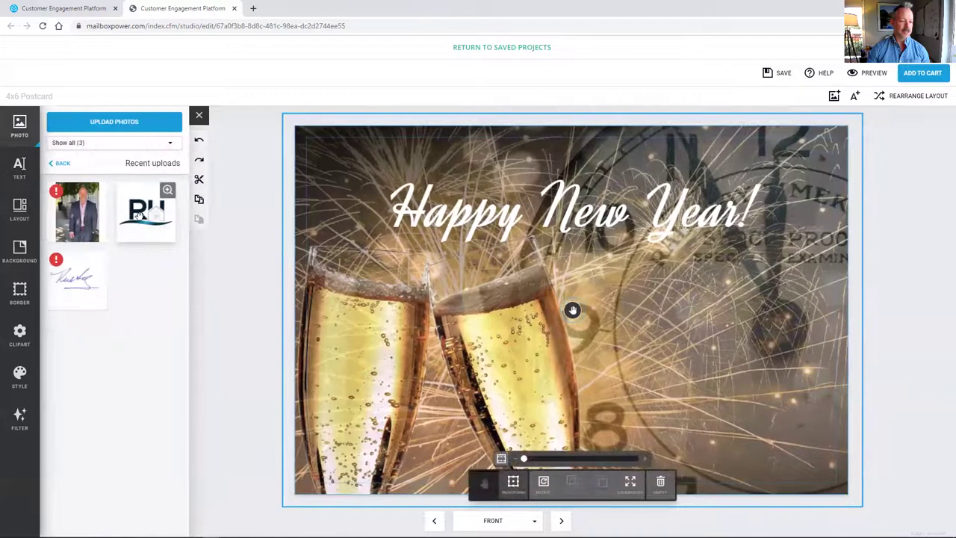
pyautogui.moveTo(145, 212); pyautogui.dragTo(173, 298)
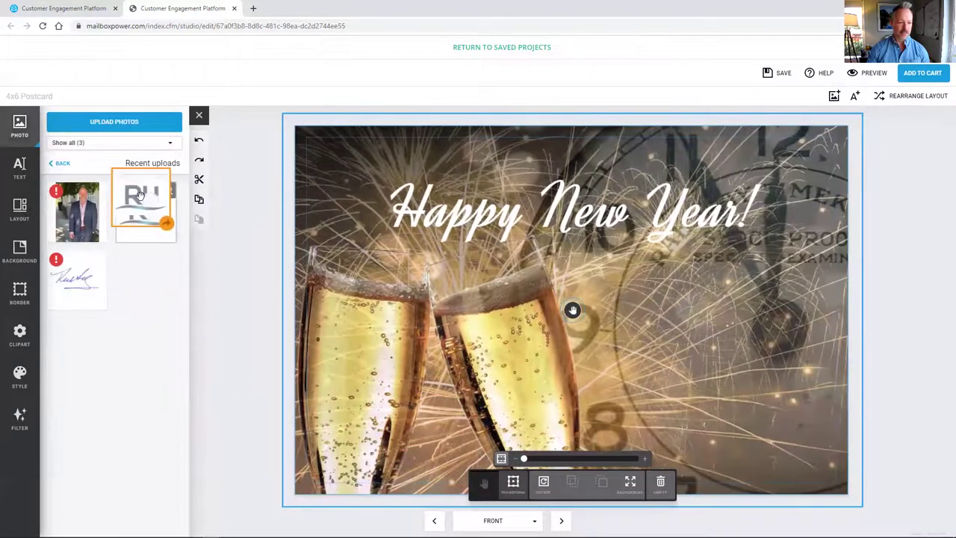
# - Go to the back of the postcard and fill the portrait placeholder beside the contact details with the agent's headshot
pyautogui.click(561, 521)
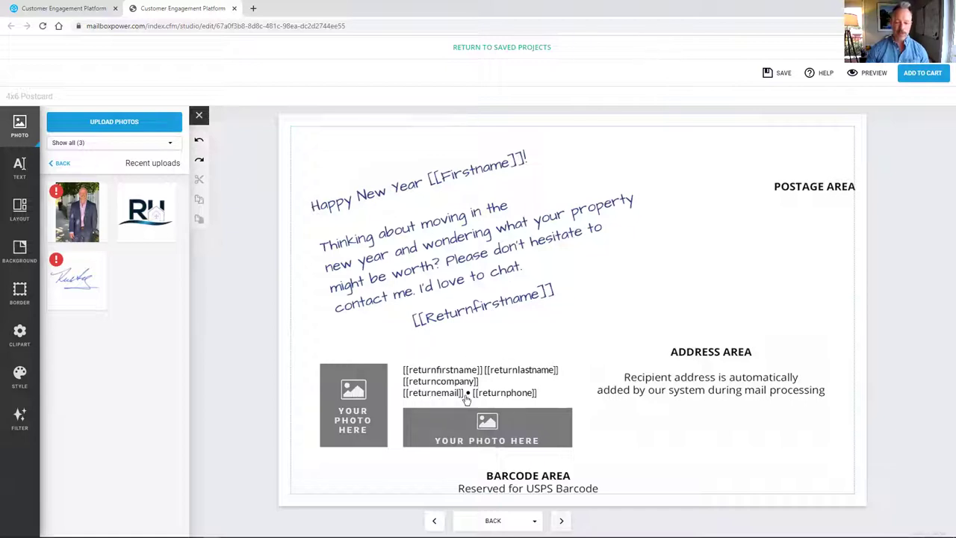
pyautogui.click(364, 387)
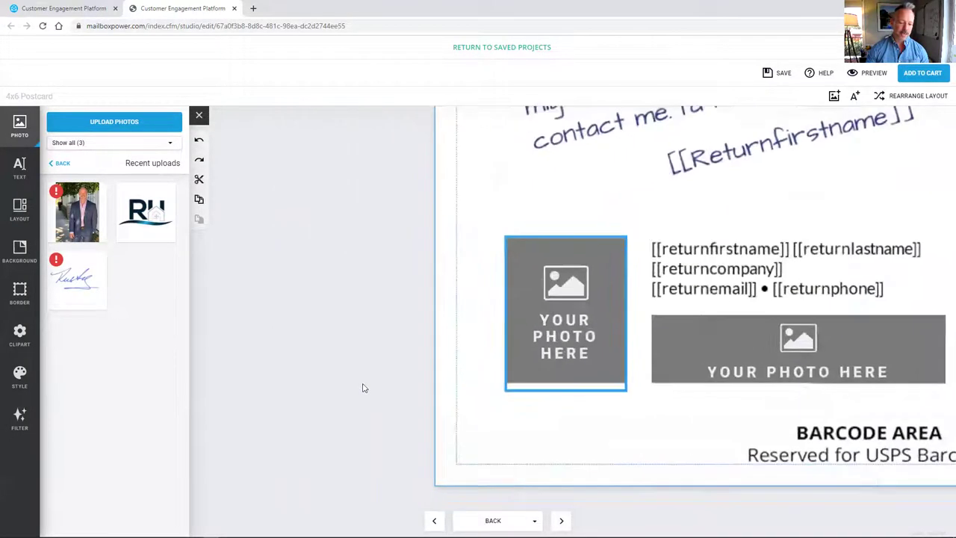
pyautogui.click(77, 217)
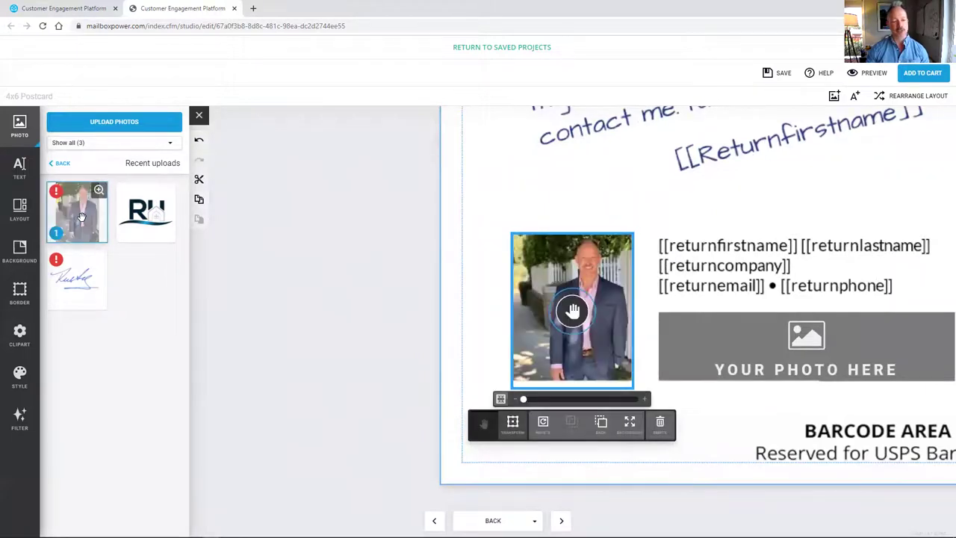
# - Fill the wide placeholder below the return contact details with the white logo from the past uploads created on 2021-01-12
pyautogui.click(839, 371)
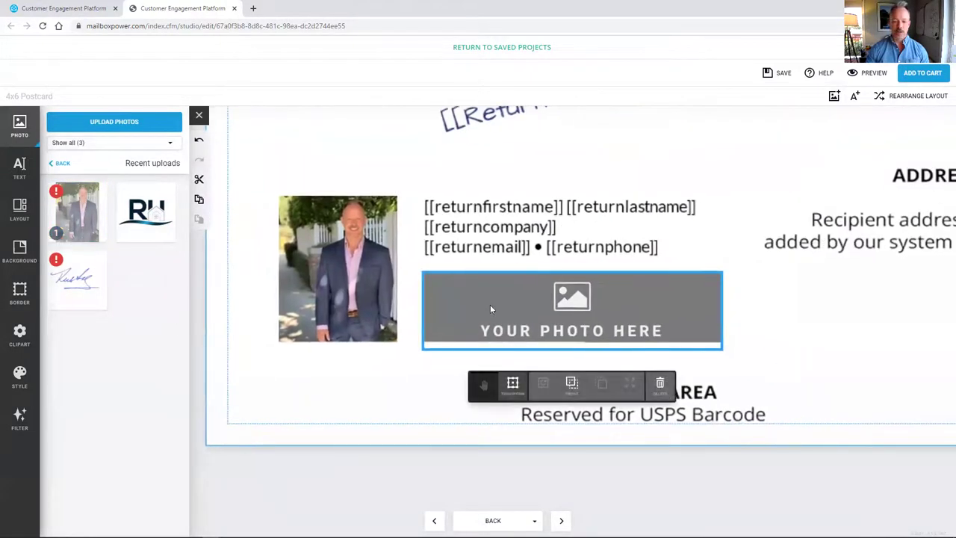
pyautogui.click(66, 163)
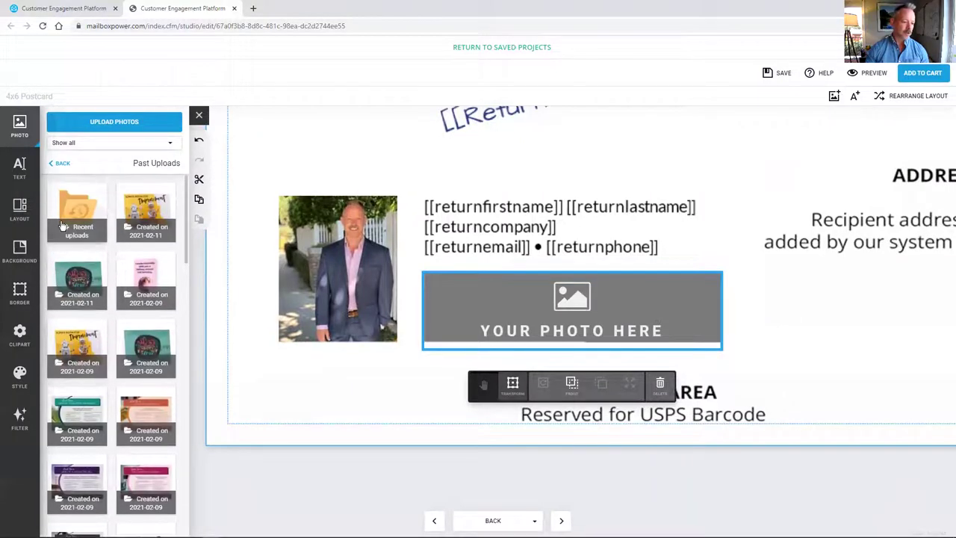
pyautogui.scroll(-5, 112, 254)
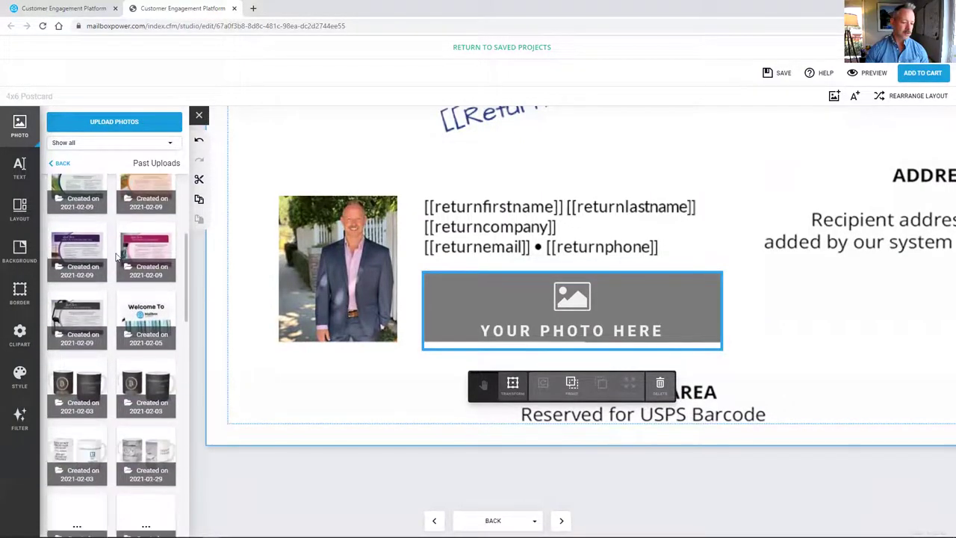
pyautogui.scroll(-5, 116, 258)
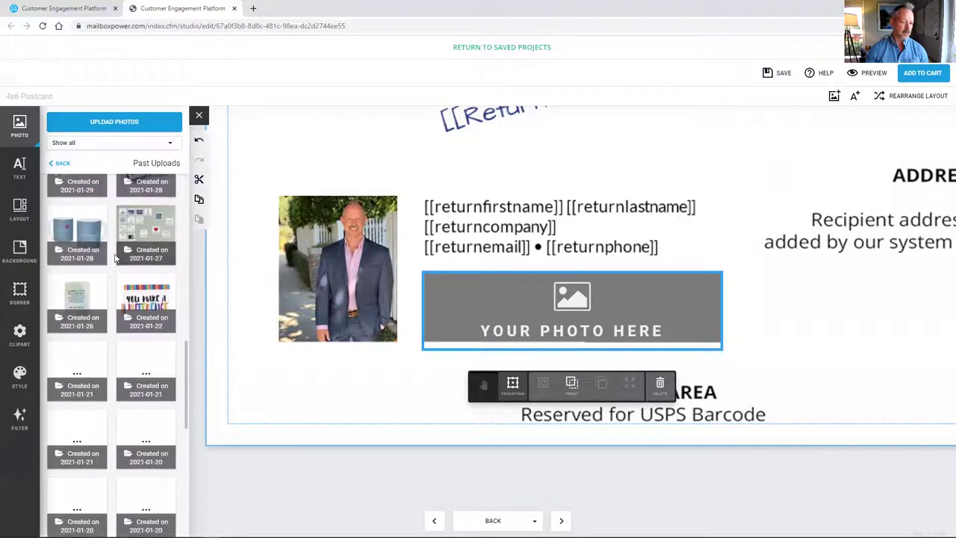
pyautogui.scroll(-3, 115, 258)
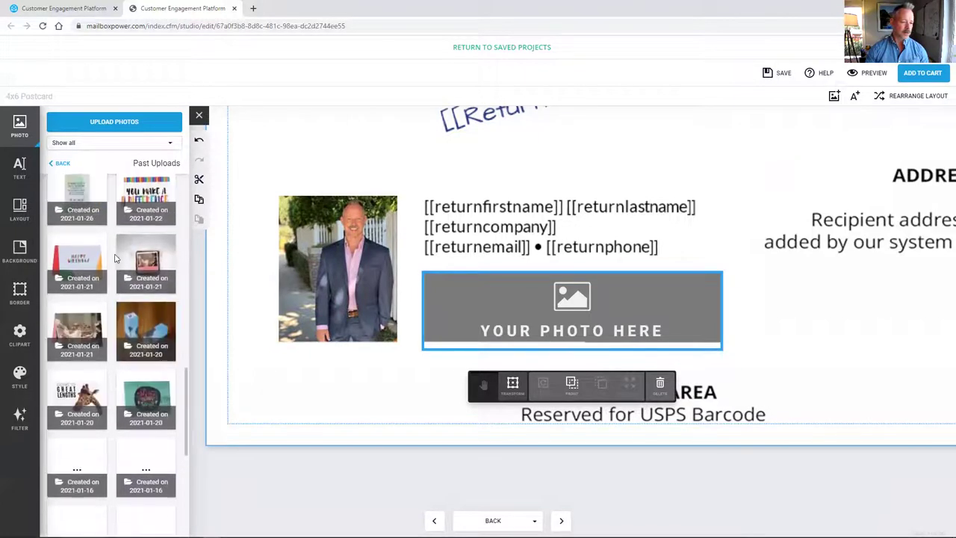
pyautogui.scroll(-3, 115, 258)
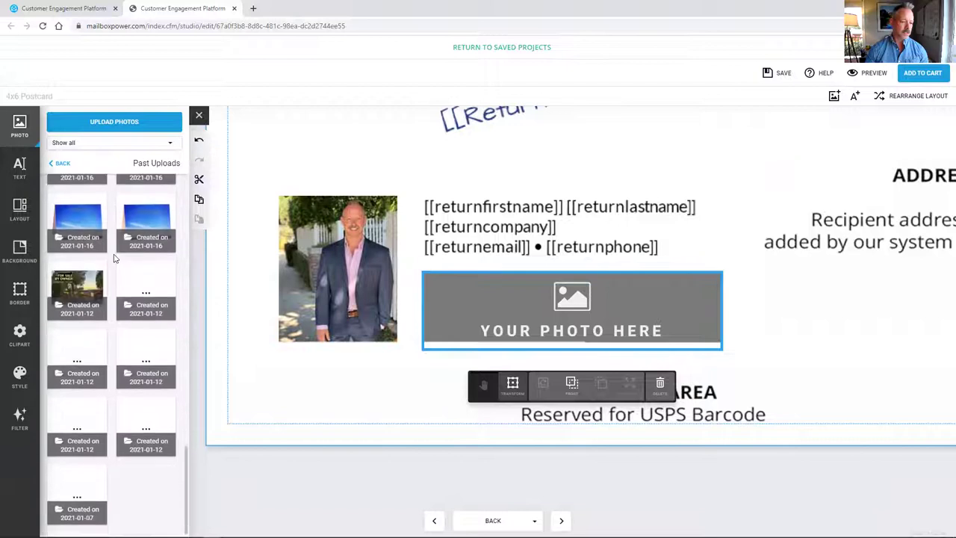
pyautogui.click(88, 284)
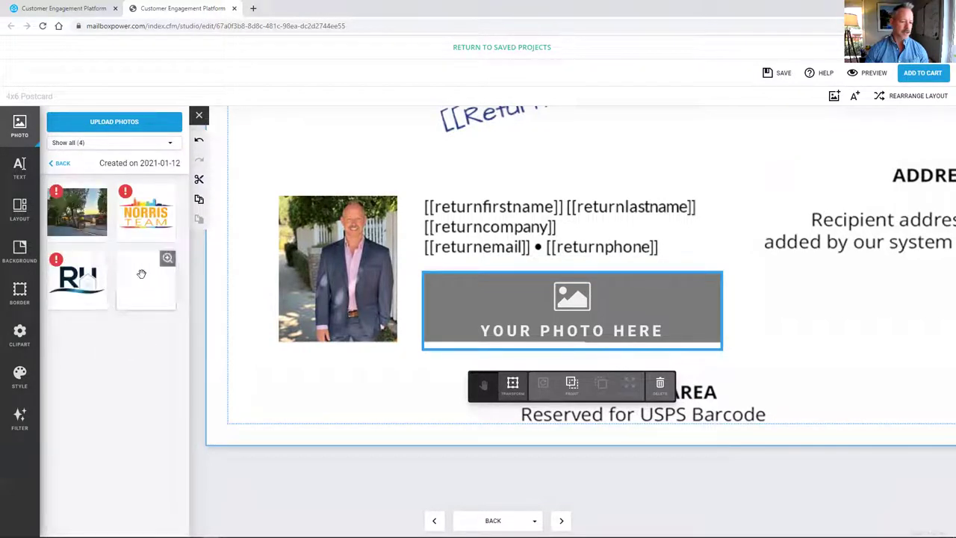
pyautogui.moveTo(141, 274); pyautogui.dragTo(543, 319)
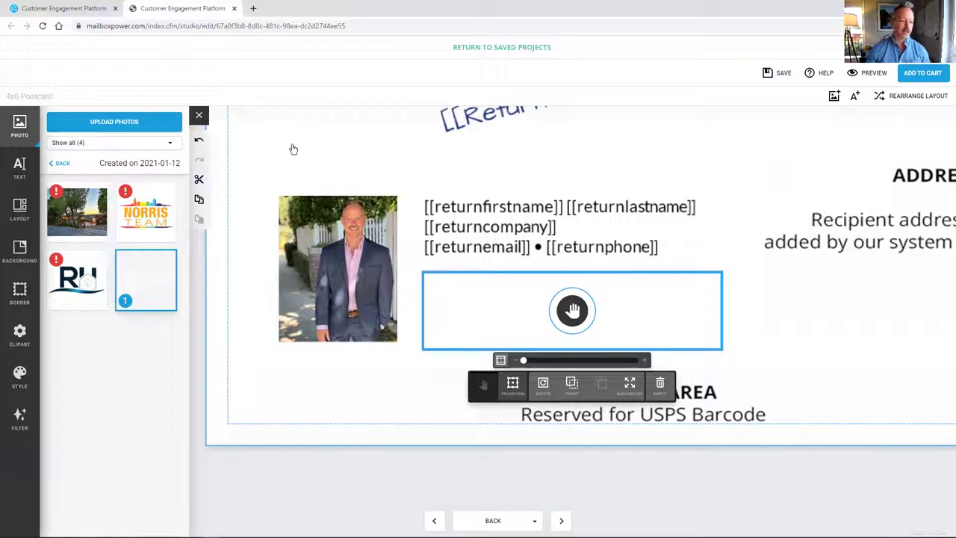
pyautogui.click(258, 361)
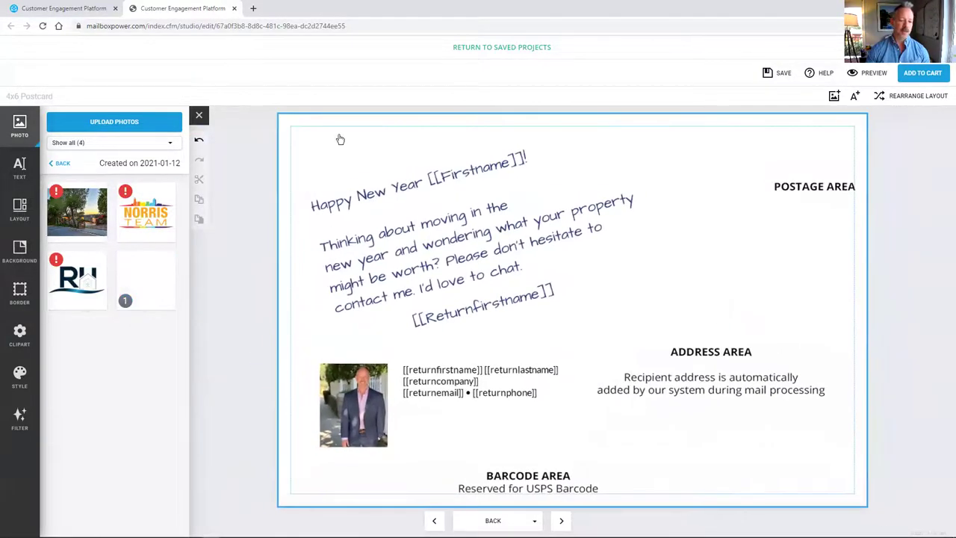
# - Apply the blue gradient from the Gradients collection as the background of the postcard's back
pyautogui.click(18, 249)
pyautogui.click(88, 487)
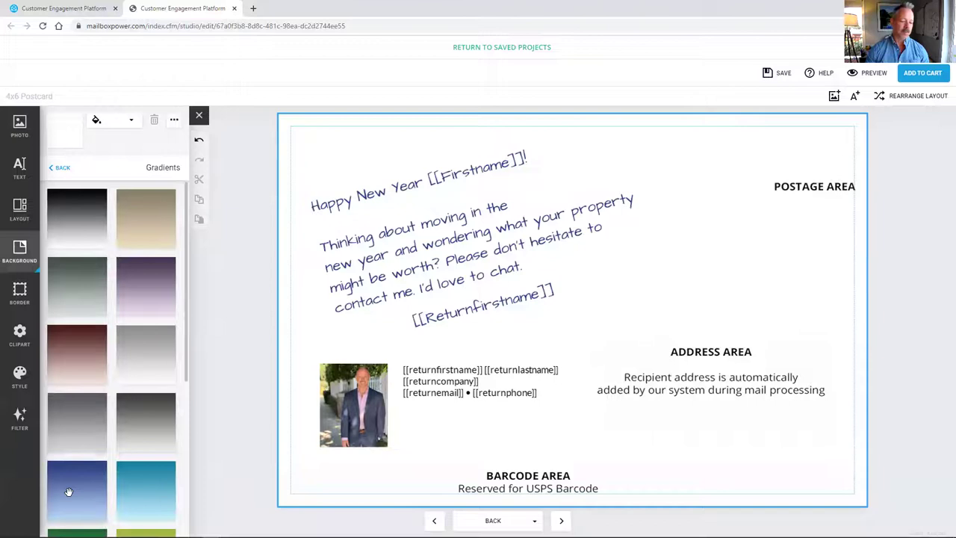
pyautogui.click(68, 491)
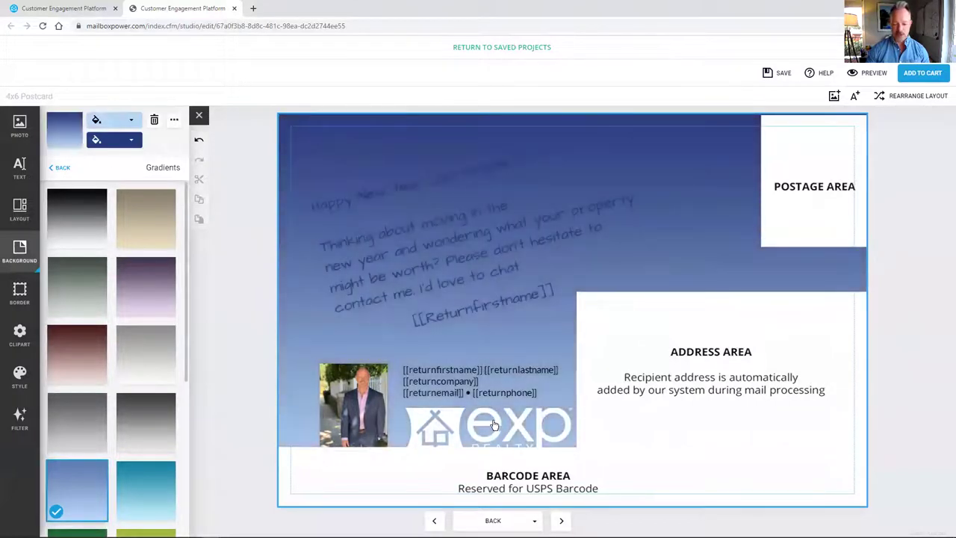
# - Fit the entire eXp Realty logo inside its frame on the postcard's back
pyautogui.click(493, 425)
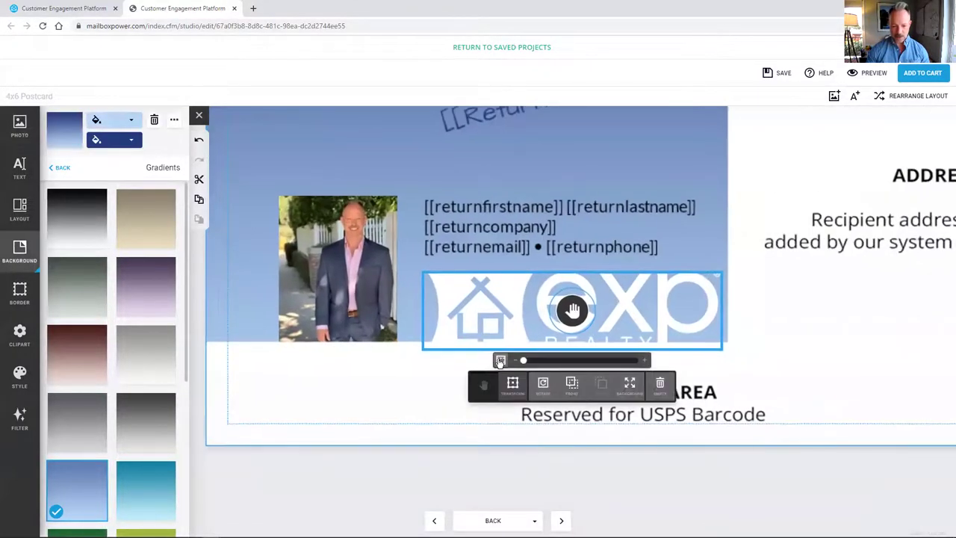
pyautogui.click(501, 361)
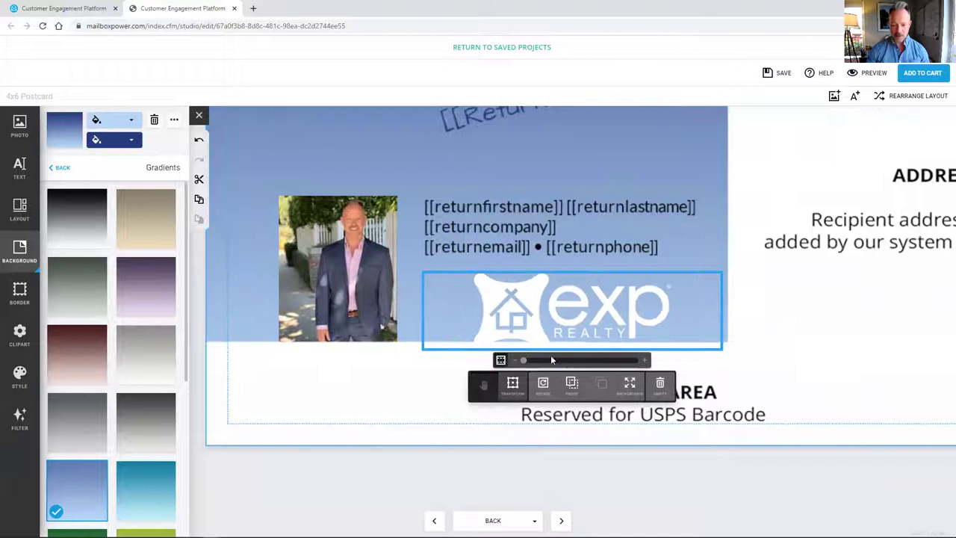
# - Move the eXp Realty logo frame slightly up toward the contact details, return to the postcard's front and save the project
pyautogui.click(513, 386)
pyautogui.moveTo(485, 418); pyautogui.dragTo(481, 409)
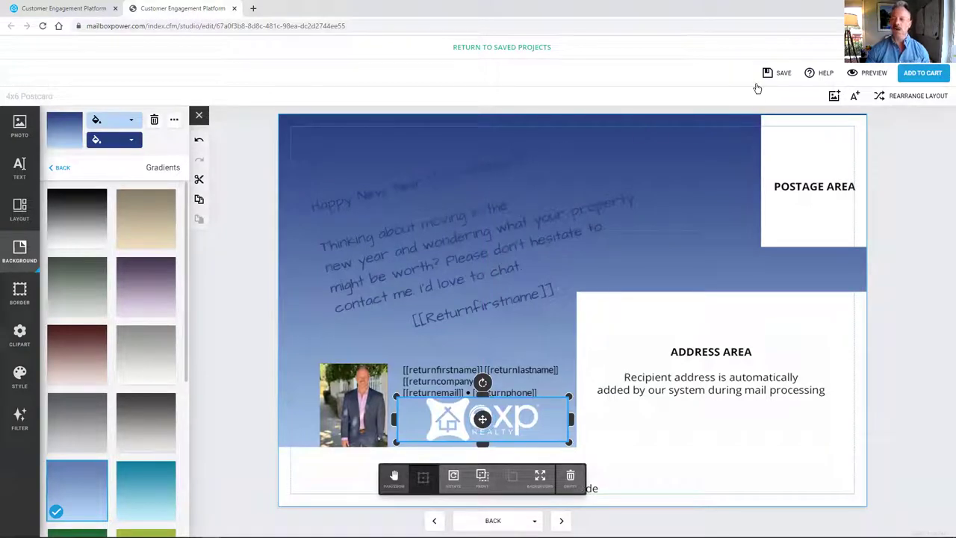
pyautogui.click(782, 74)
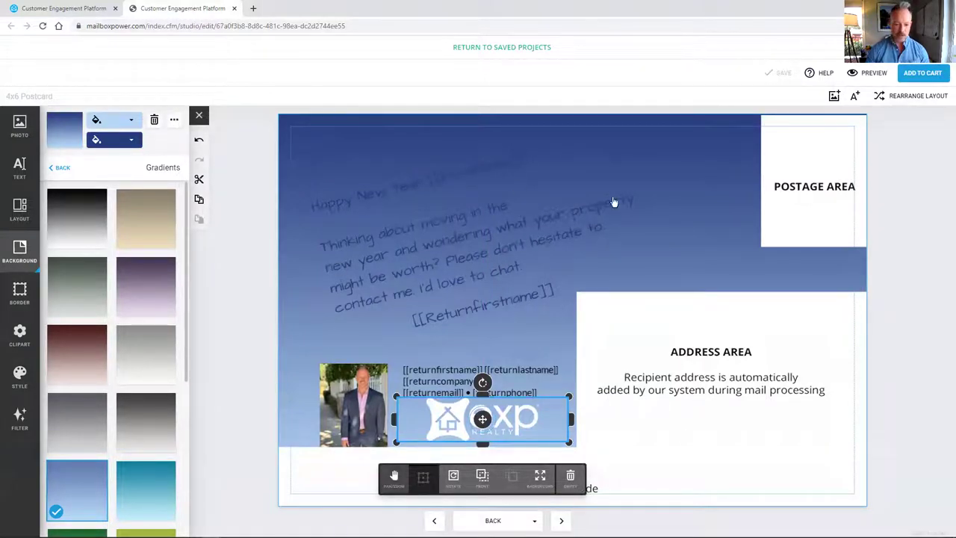
pyautogui.click(436, 521)
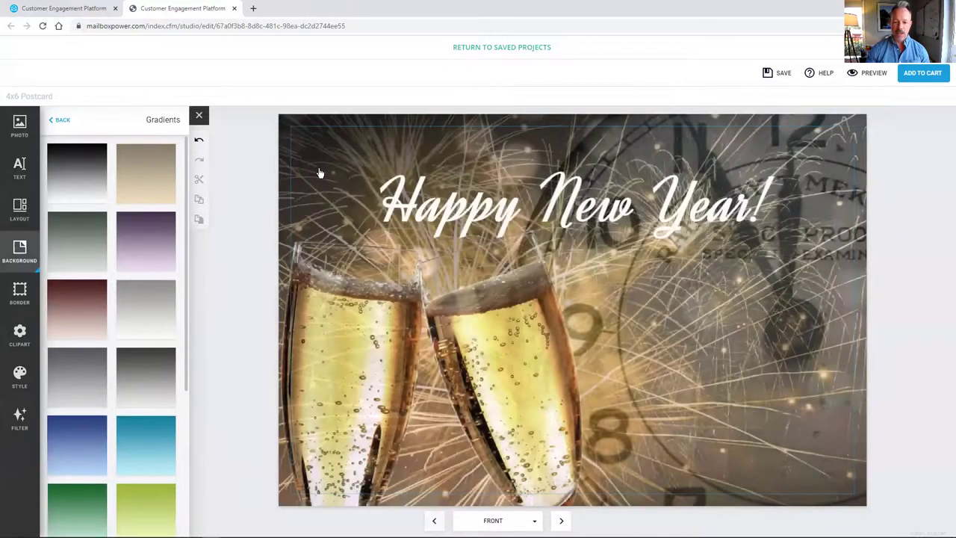
pyautogui.click(773, 76)
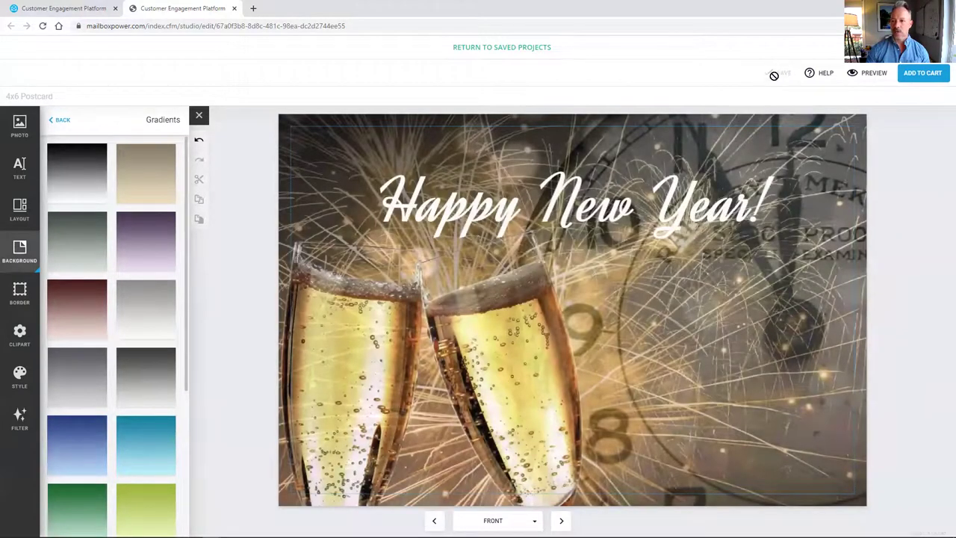
# - Leave the design studio, close its saved-projects page and save the January shipment
pyautogui.click(529, 48)
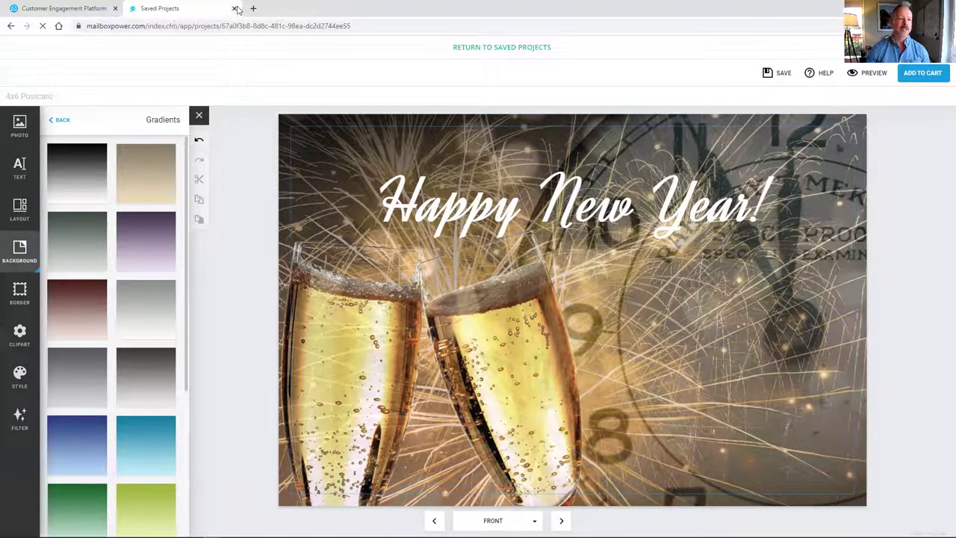
pyautogui.click(84, 9)
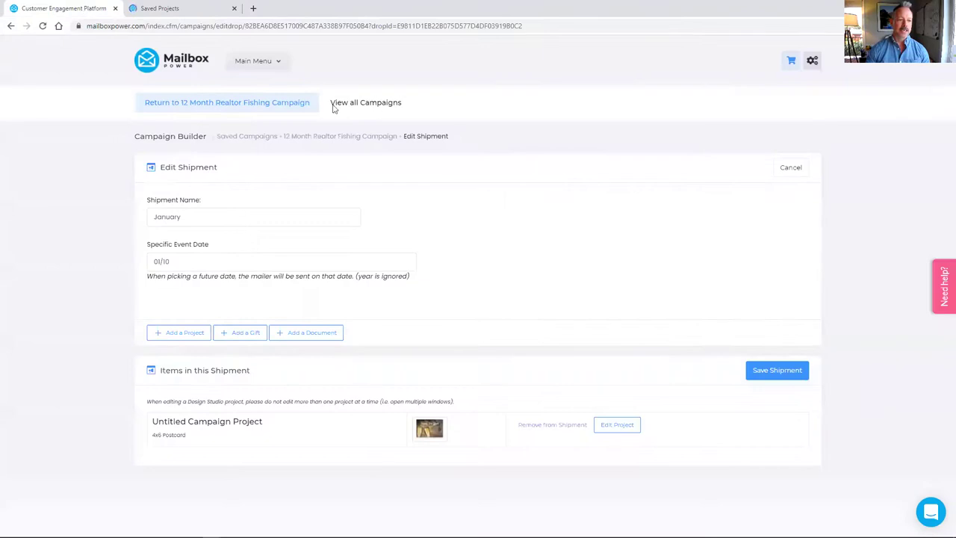
pyautogui.click(187, 7)
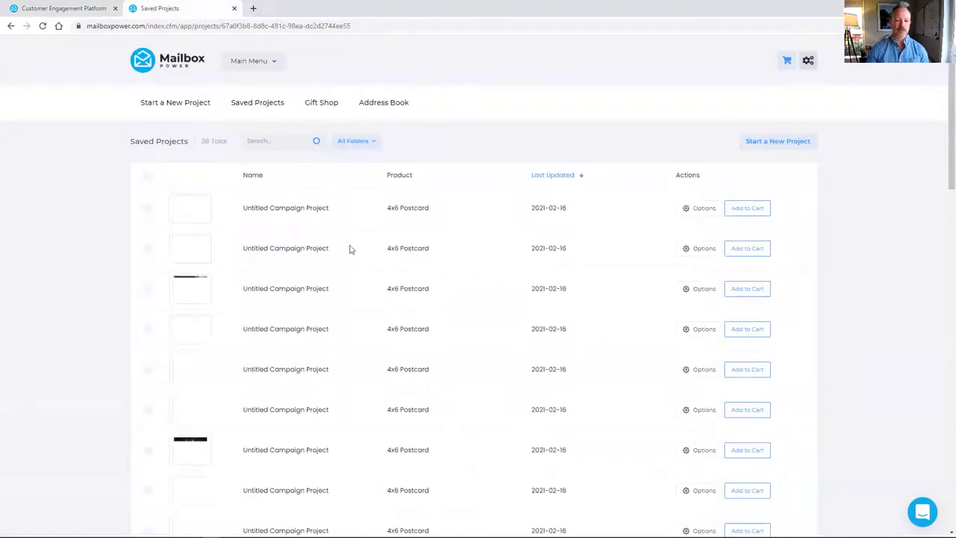
pyautogui.click(235, 8)
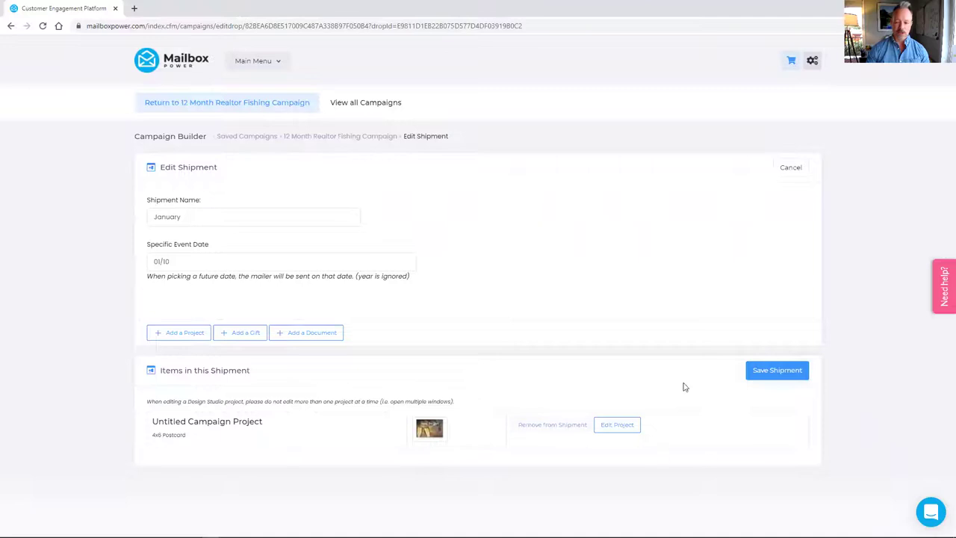
pyautogui.click(777, 371)
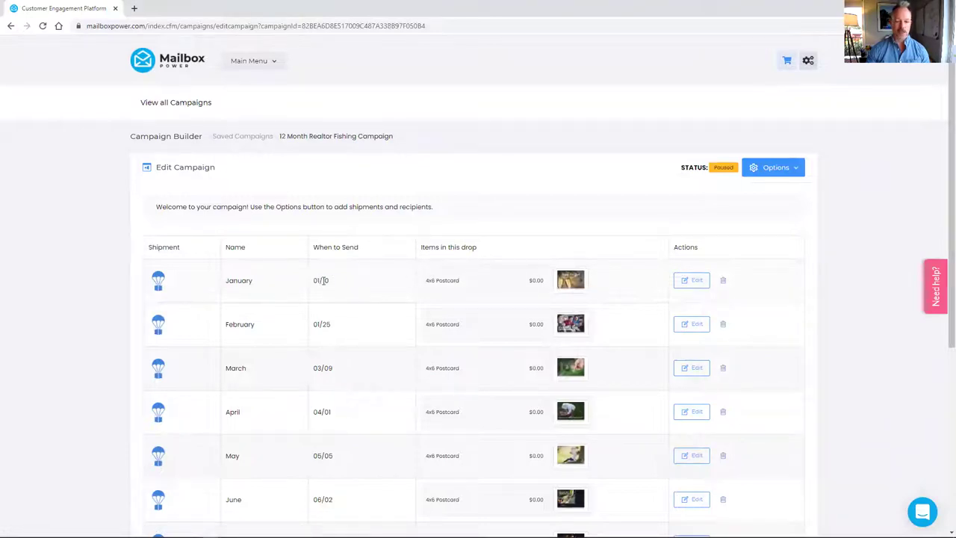
# - Open the February shipment's postcard and fill the front's image placeholder with the white logo from the past uploads created on 2021-02-16
pyautogui.click(695, 326)
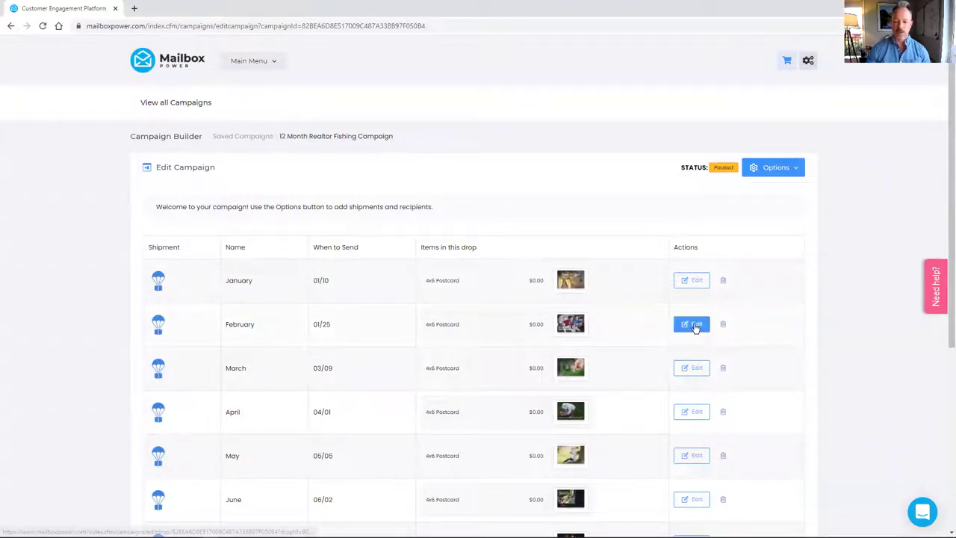
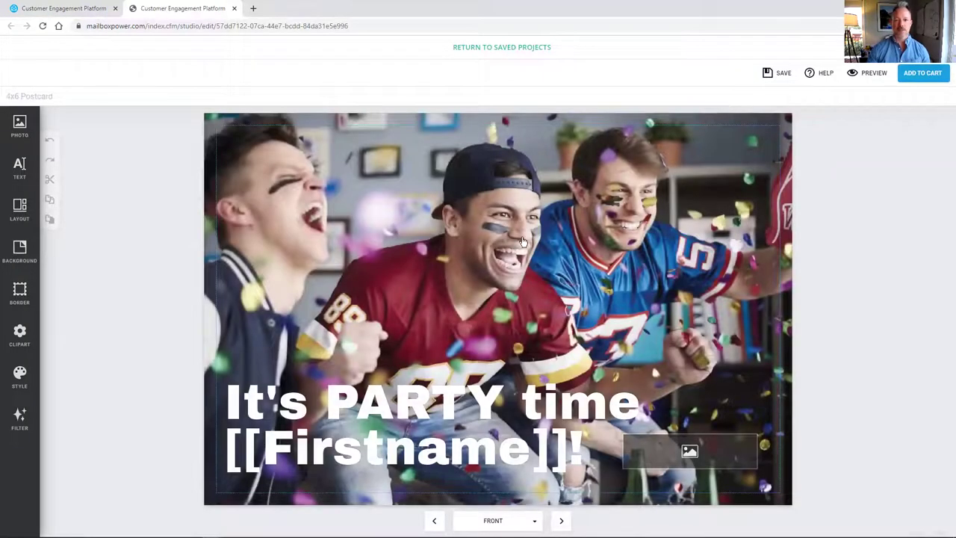
pyautogui.click(655, 453)
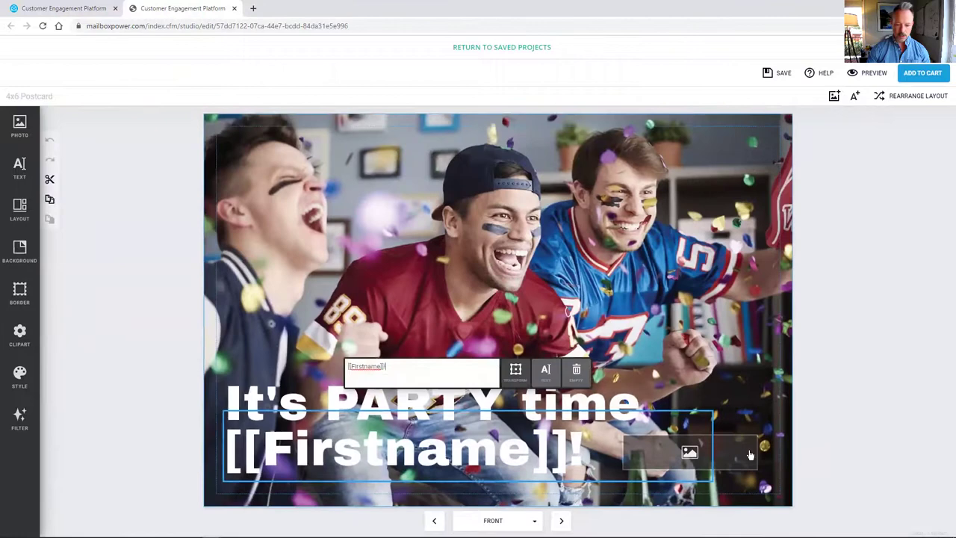
pyautogui.click(750, 454)
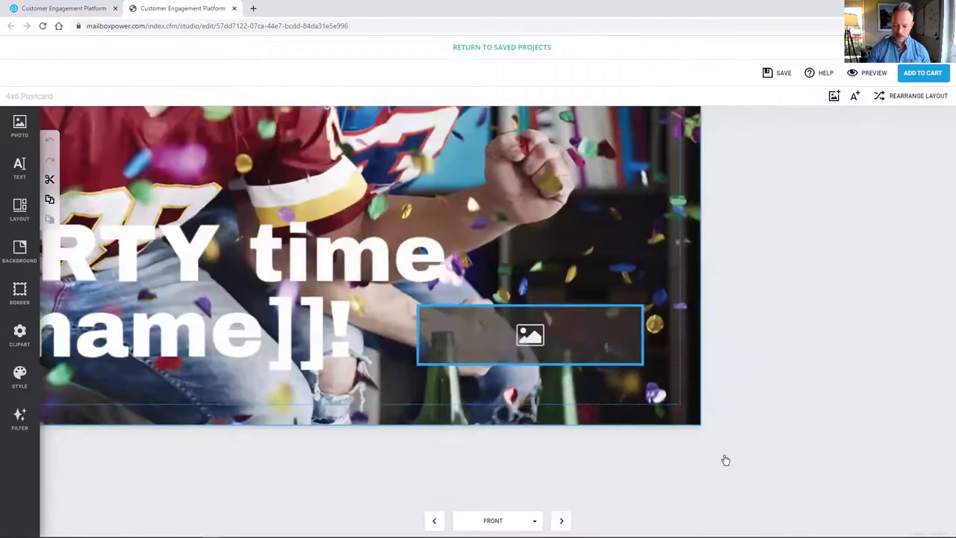
pyautogui.click(18, 124)
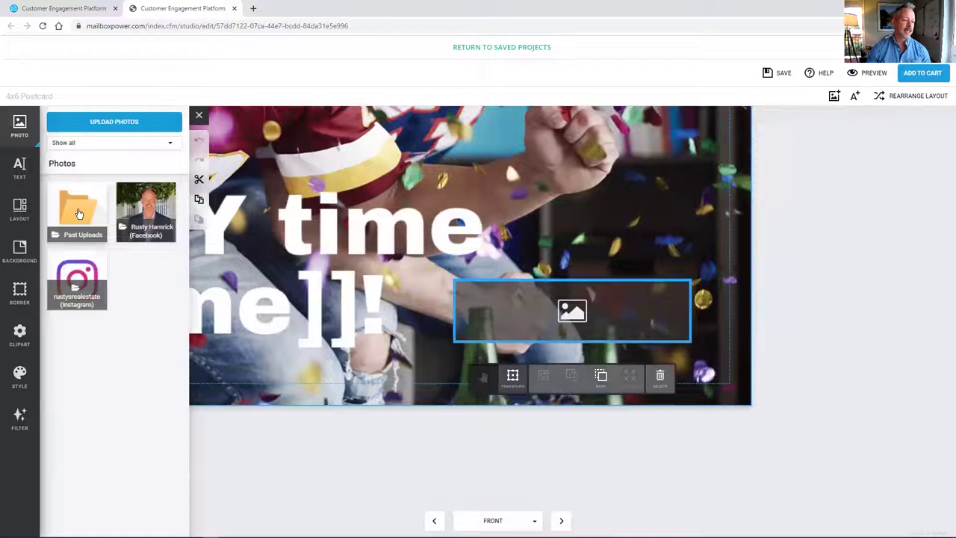
pyautogui.click(79, 209)
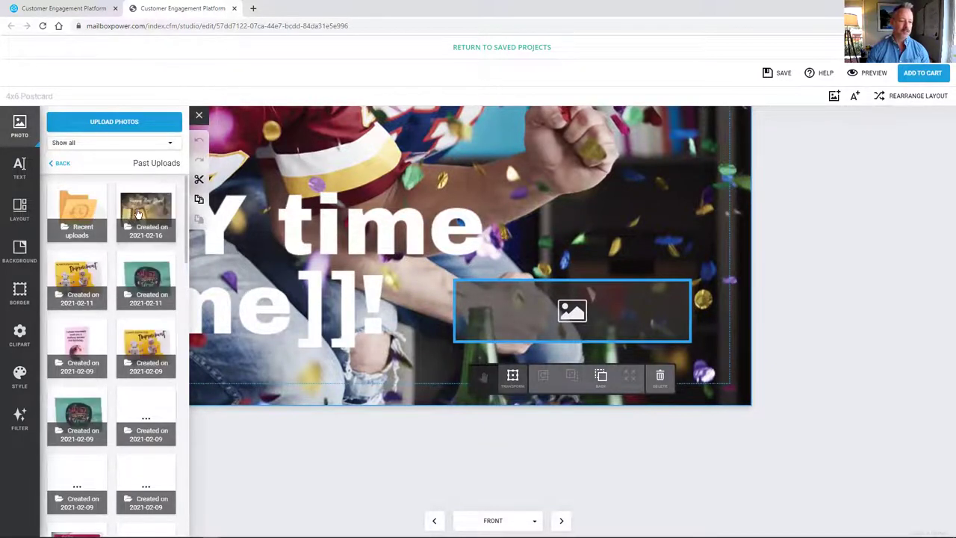
pyautogui.click(146, 216)
pyautogui.click(66, 212)
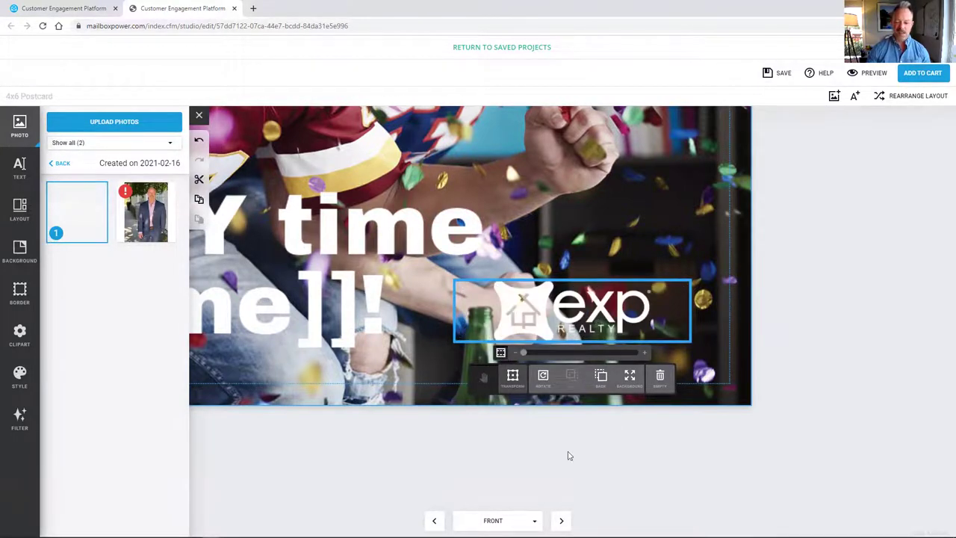
pyautogui.click(513, 383)
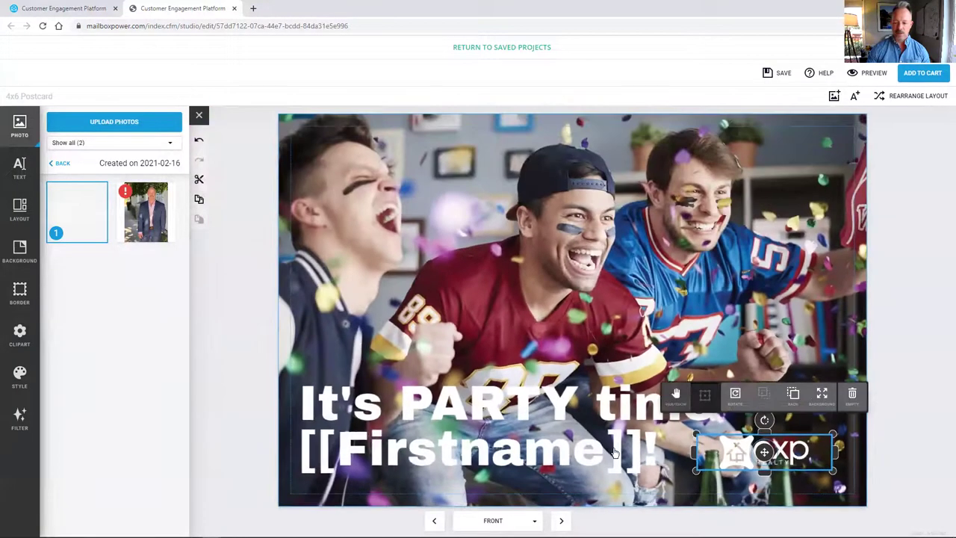
# - Go to the February postcard's back and fill the portrait placeholder beside the contact details with the agent's headshot
pyautogui.click(559, 520)
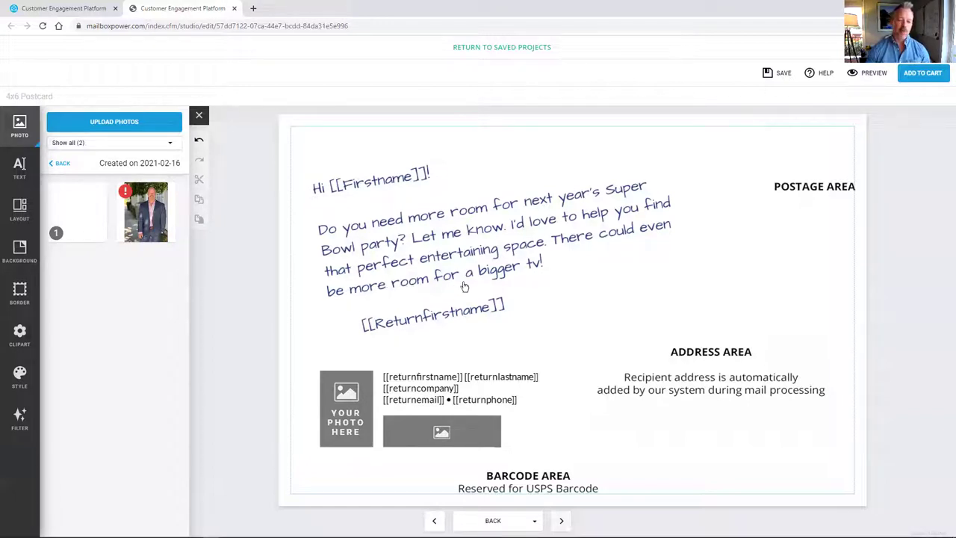
pyautogui.click(357, 412)
pyautogui.click(145, 213)
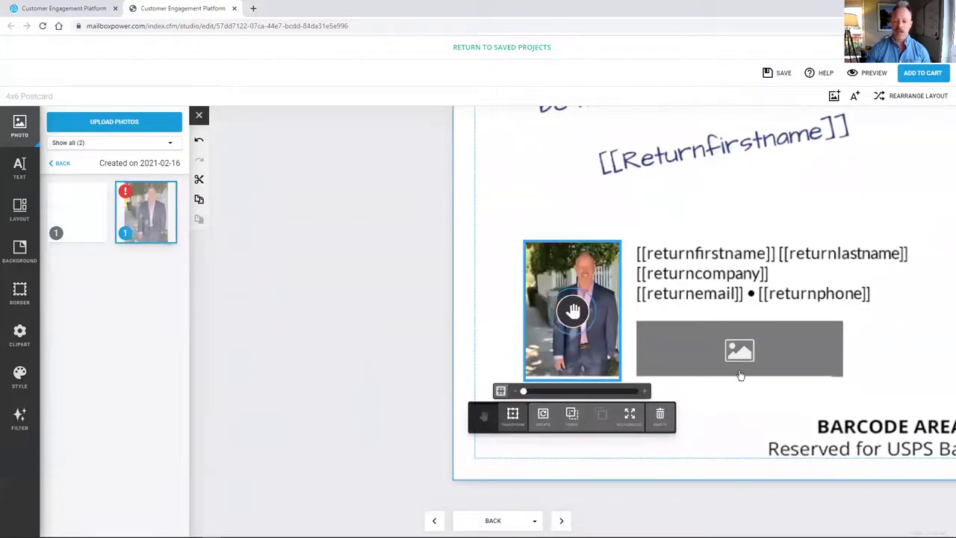
pyautogui.click(514, 413)
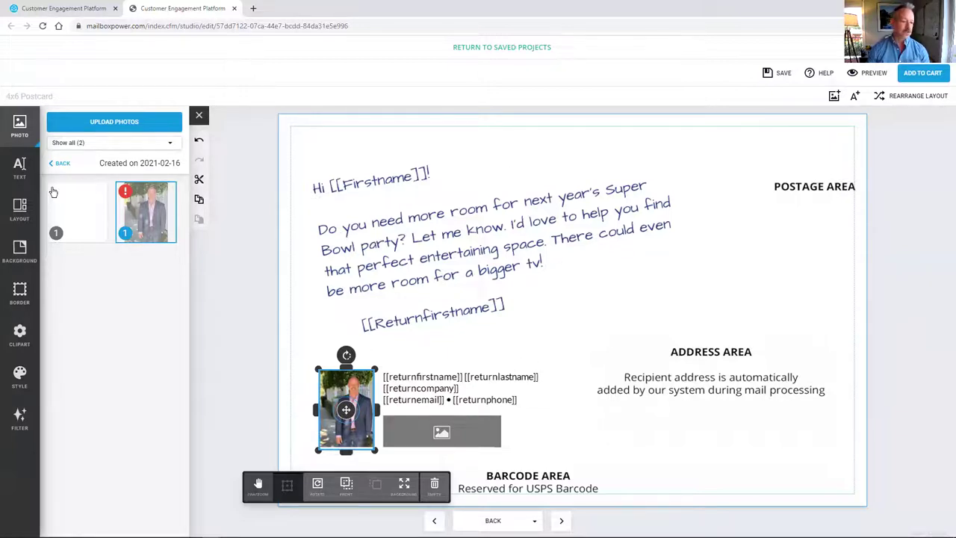
# - Add a text box reading "This is not intended as a solicitation if your house is currently listed with a real estate broker."
pyautogui.click(296, 323)
pyautogui.click(20, 168)
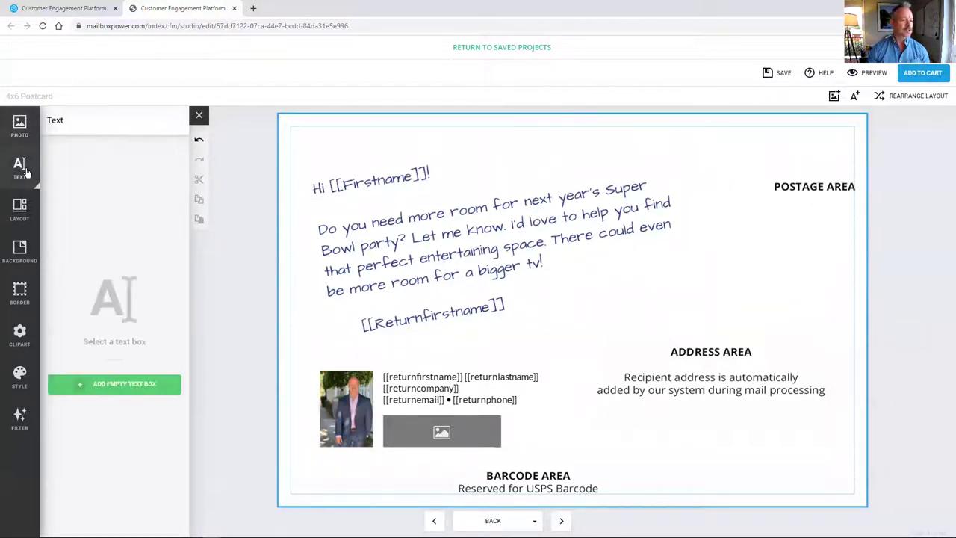
pyautogui.click(120, 385)
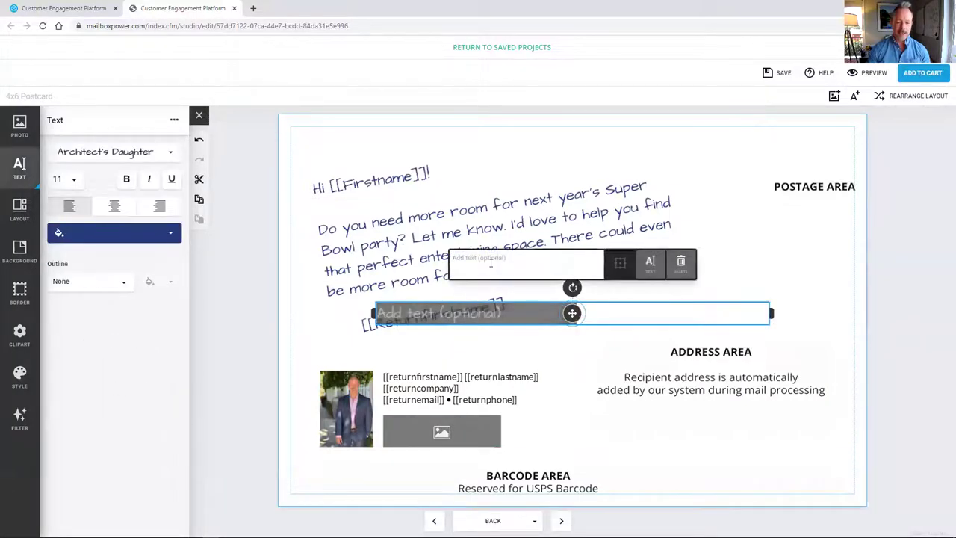
pyautogui.write('This is not intended')
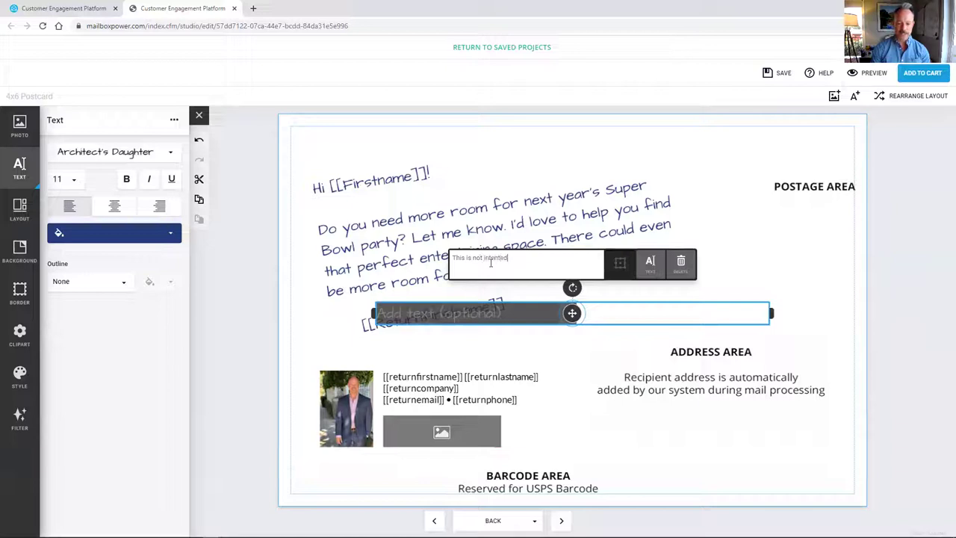
pyautogui.write(' as a solicitation if your house')
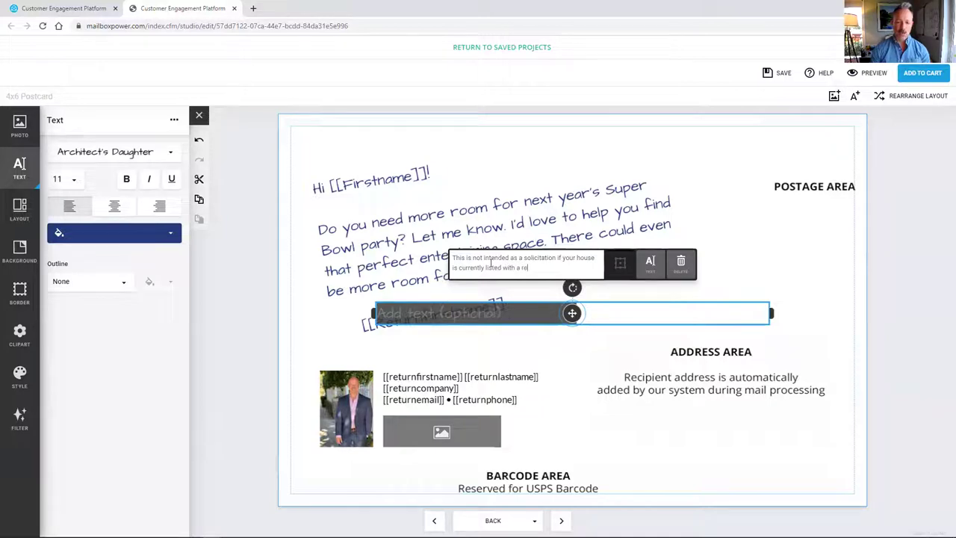
pyautogui.write('broker.')
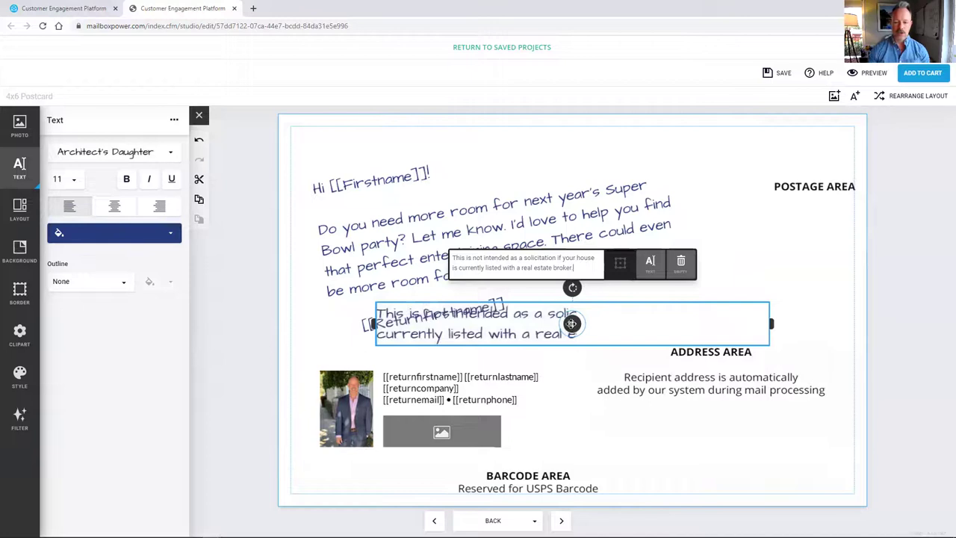
# - Set the disclaimer's font size to 8, resize its box to fit two lines and place it directly above the headshot
pyautogui.moveTo(374, 324); pyautogui.dragTo(310, 322)
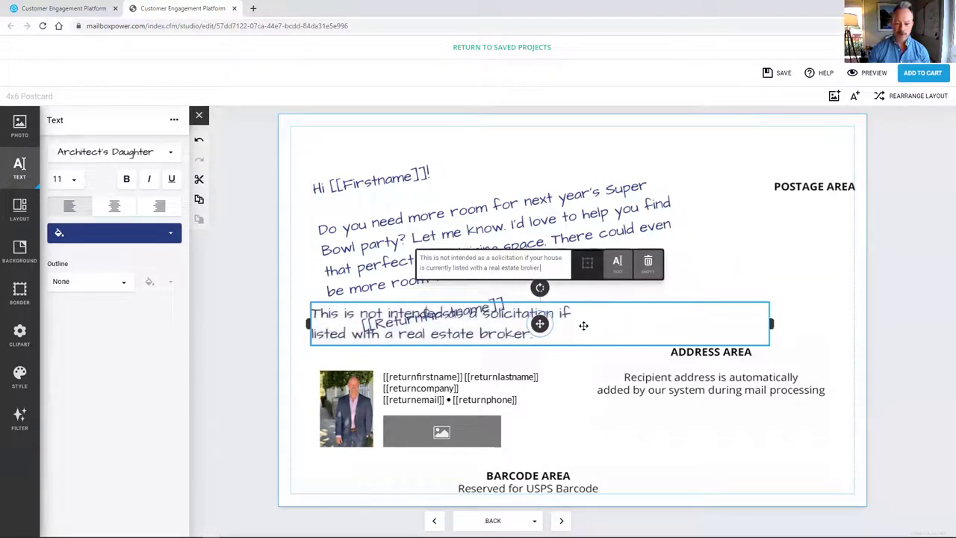
pyautogui.moveTo(540, 323); pyautogui.dragTo(561, 281)
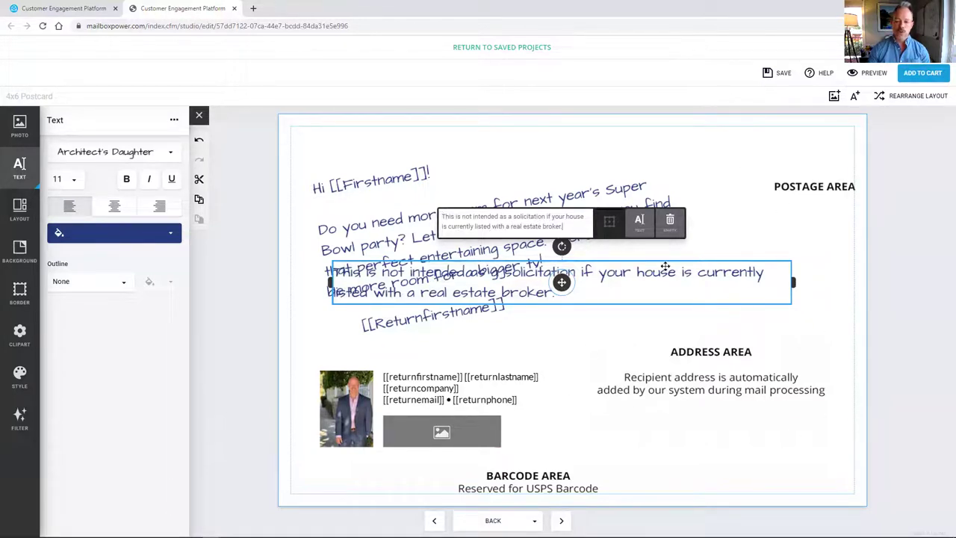
pyautogui.click(73, 180)
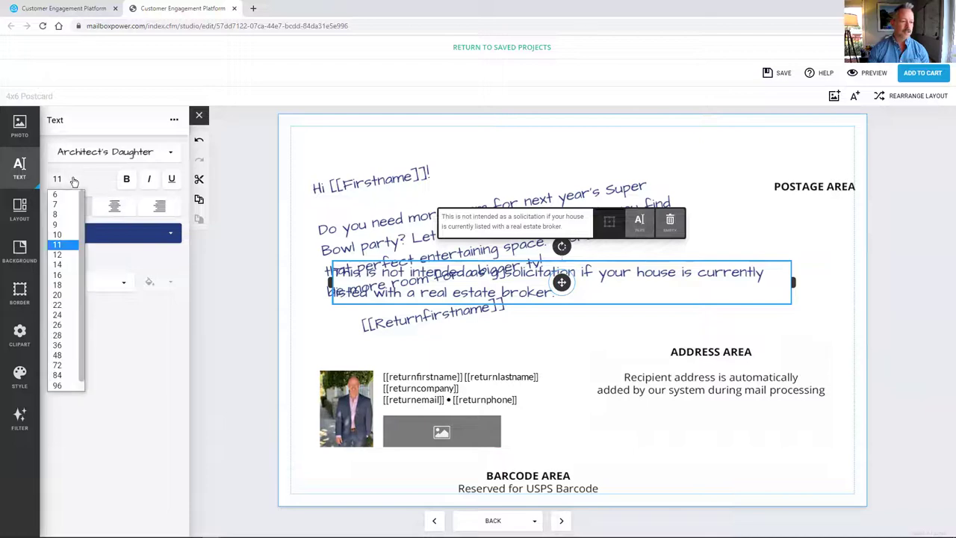
pyautogui.click(58, 215)
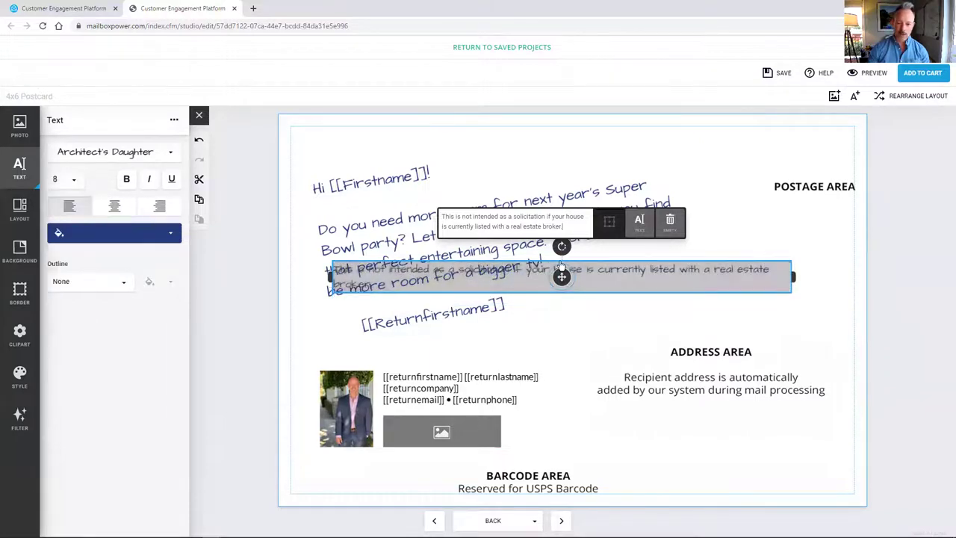
pyautogui.moveTo(794, 276); pyautogui.dragTo(604, 282)
pyautogui.moveTo(425, 279); pyautogui.dragTo(452, 353)
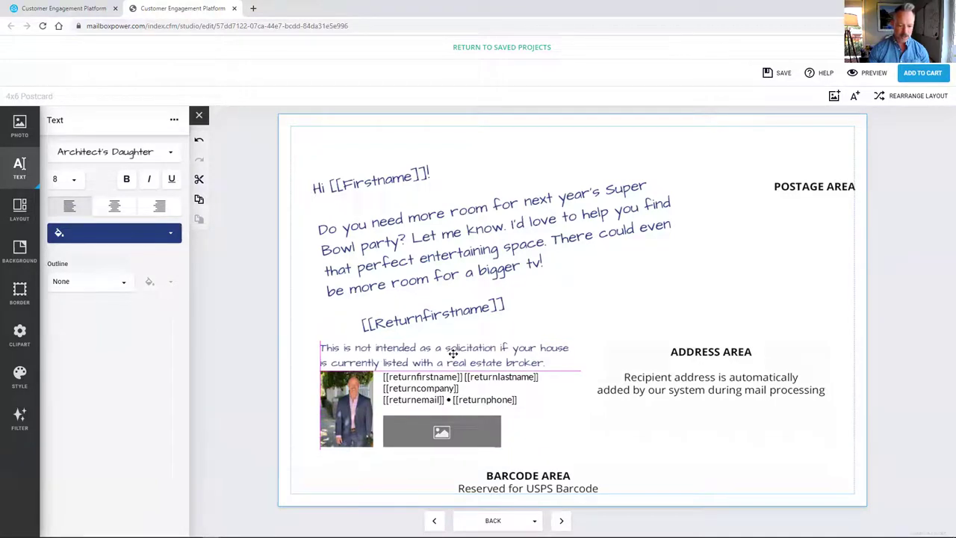
pyautogui.moveTo(452, 351); pyautogui.dragTo(450, 354)
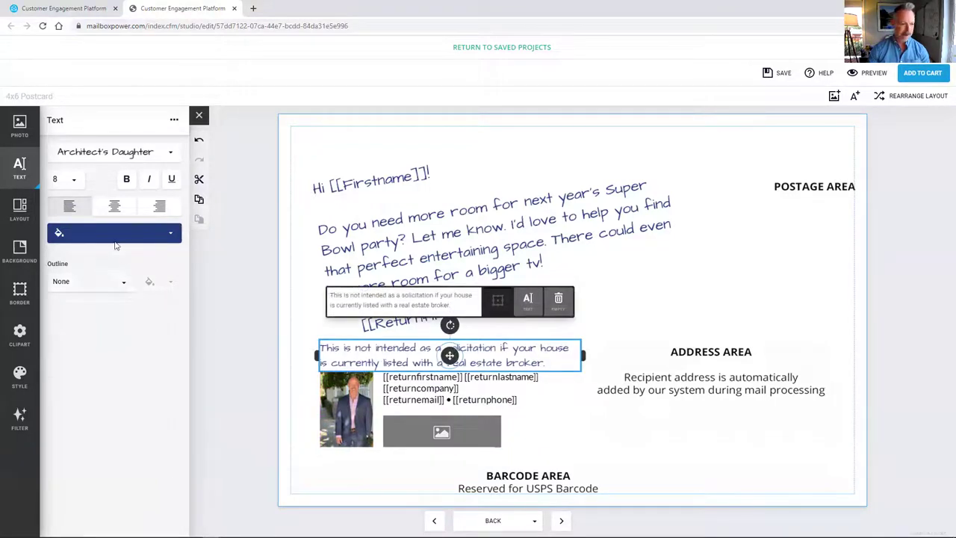
# - Set the disclaimer's font size to 7 and move it above the message, near the postcard's upper edge
pyautogui.click(73, 183)
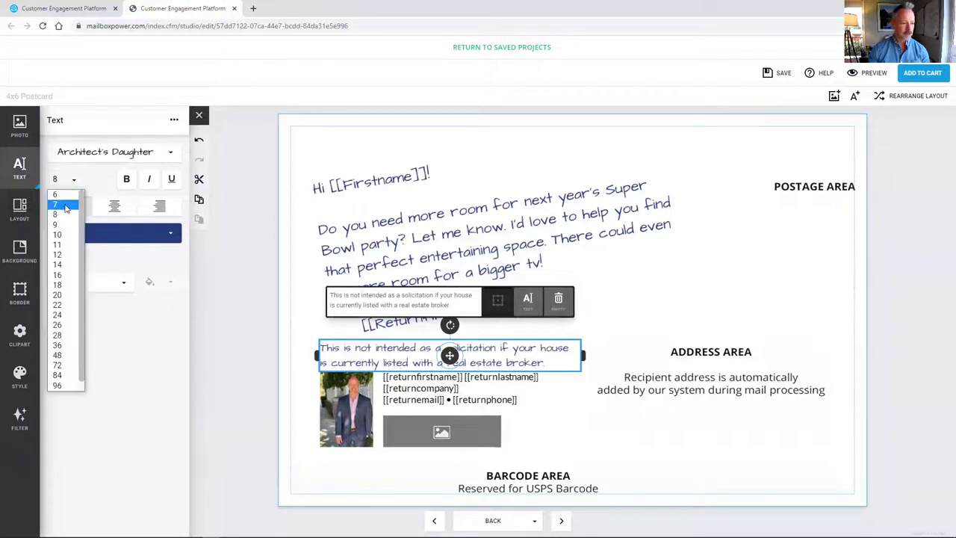
pyautogui.click(62, 206)
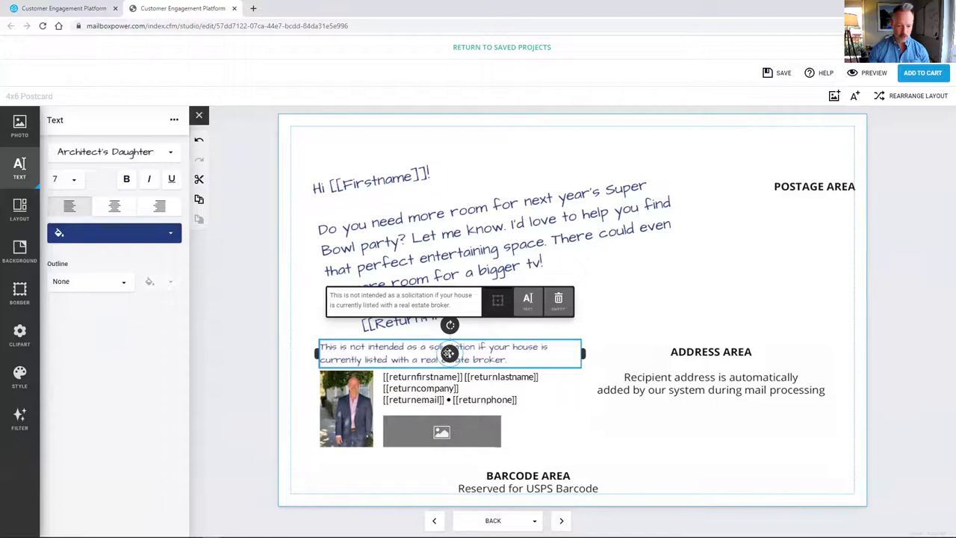
pyautogui.moveTo(450, 353)
pyautogui.mouseDown()
pyautogui.moveTo(540, 215)
pyautogui.moveTo(550, 162)
pyautogui.moveTo(565, 154)
pyautogui.moveTo(556, 153)
pyautogui.mouseUp()
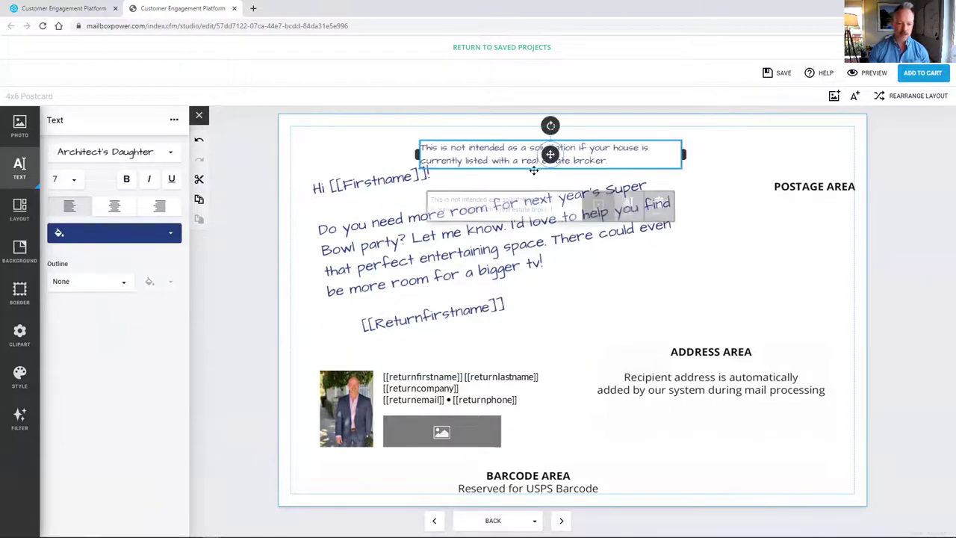
# - Move the headshot, the contact details and the logo placeholder up, closer to the signature, to free space beneath them
pyautogui.moveTo(344, 419); pyautogui.dragTo(354, 381)
pyautogui.click(448, 387)
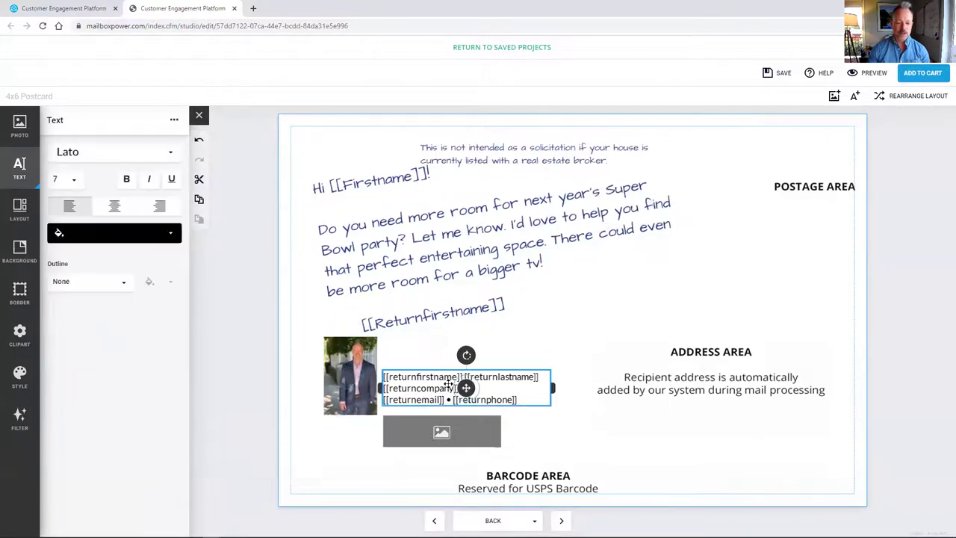
pyautogui.moveTo(464, 387); pyautogui.dragTo(471, 352)
pyautogui.click(441, 432)
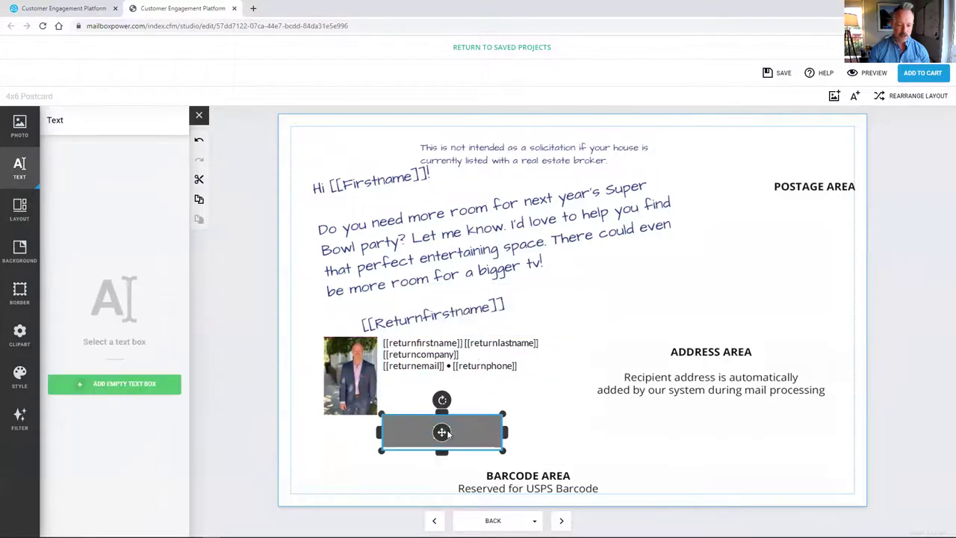
pyautogui.moveTo(442, 432); pyautogui.dragTo(453, 398)
# - Move the solicitation disclaimer from above the message to directly below the headshot and logo placeholder
pyautogui.click(550, 154)
pyautogui.moveTo(549, 155); pyautogui.dragTo(451, 431)
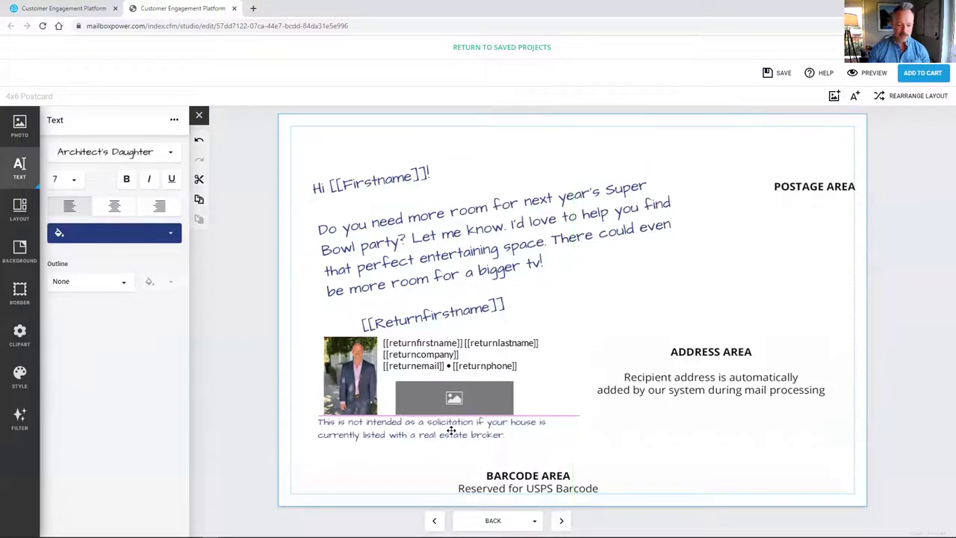
pyautogui.click(451, 431)
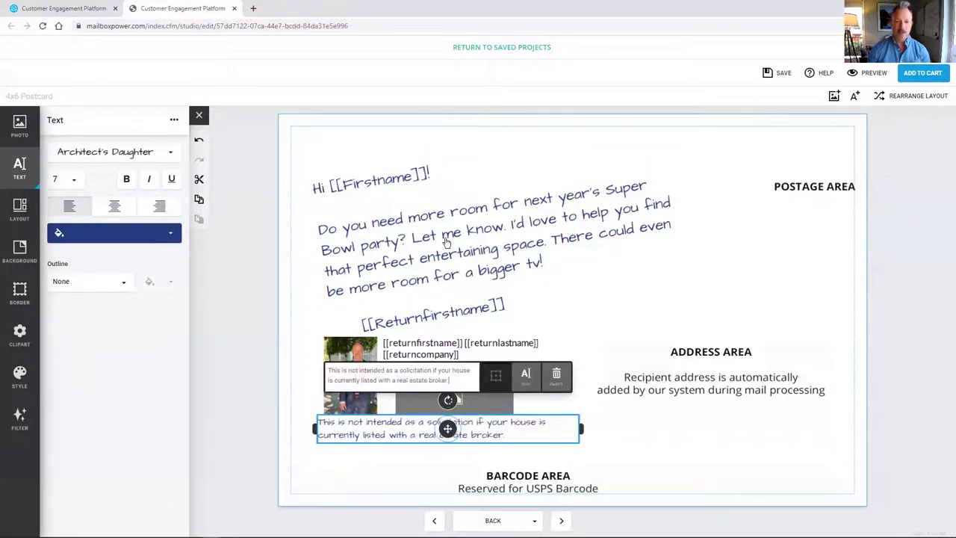
# - Save the February postcard design, return to the campaign's browser tab and save the February shipment
pyautogui.click(788, 71)
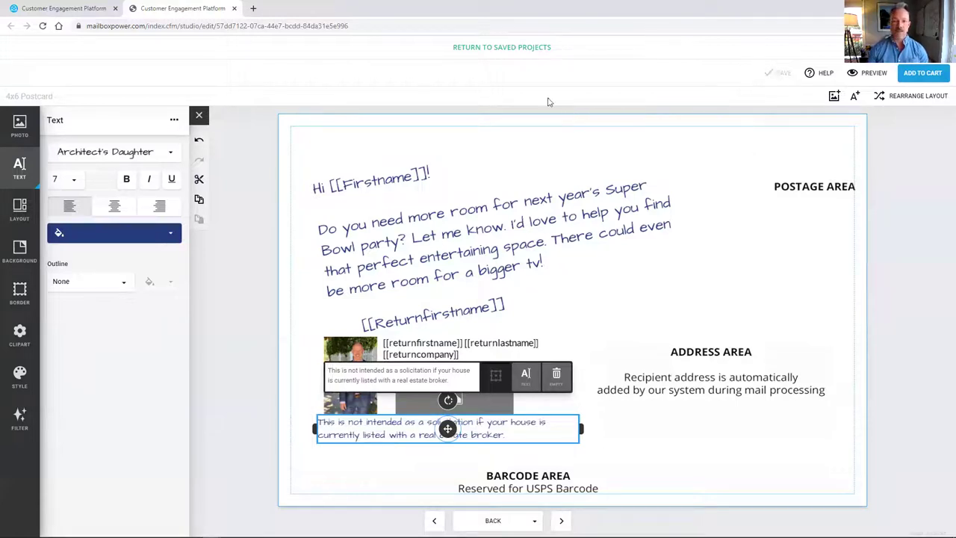
pyautogui.click(513, 52)
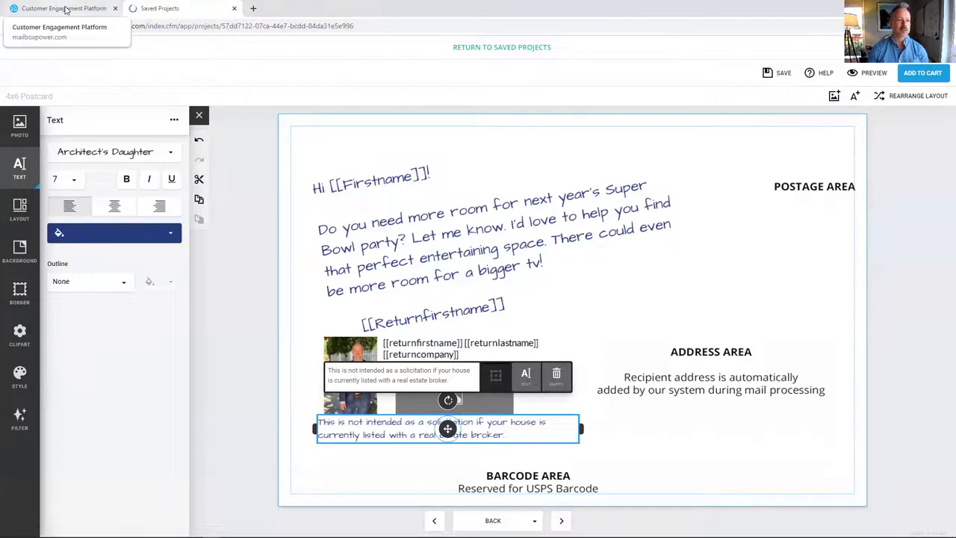
pyautogui.click(65, 9)
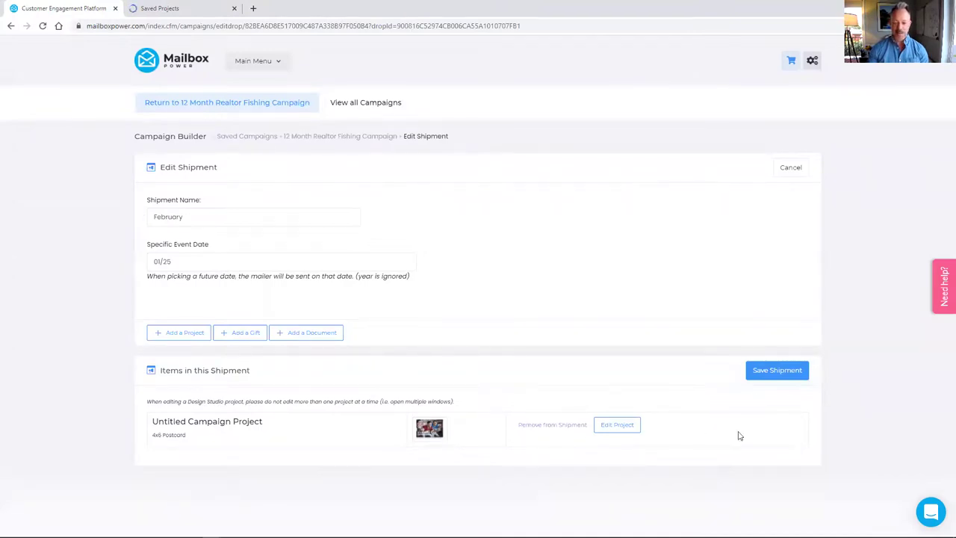
pyautogui.click(779, 376)
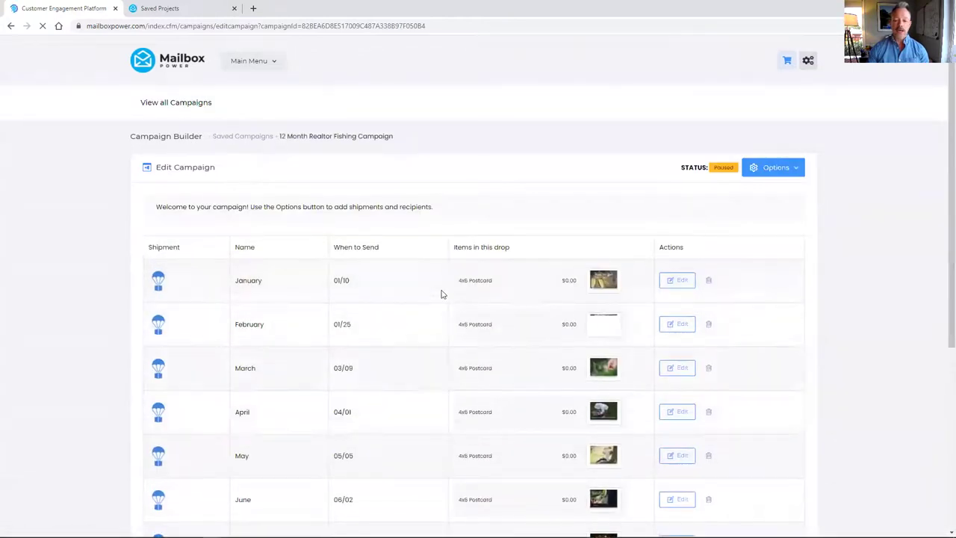
# - Look over the campaign's monthly shipments and open the March shipment for editing
pyautogui.scroll(-1, 476, 301)
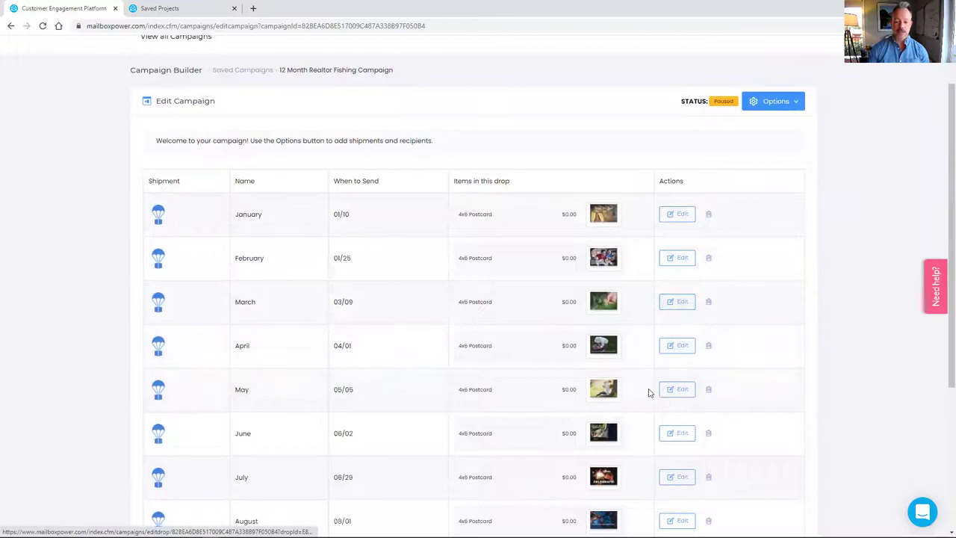
pyautogui.scroll(-2, 646, 374)
pyautogui.scroll(-1, 646, 354)
pyautogui.scroll(-1, 642, 354)
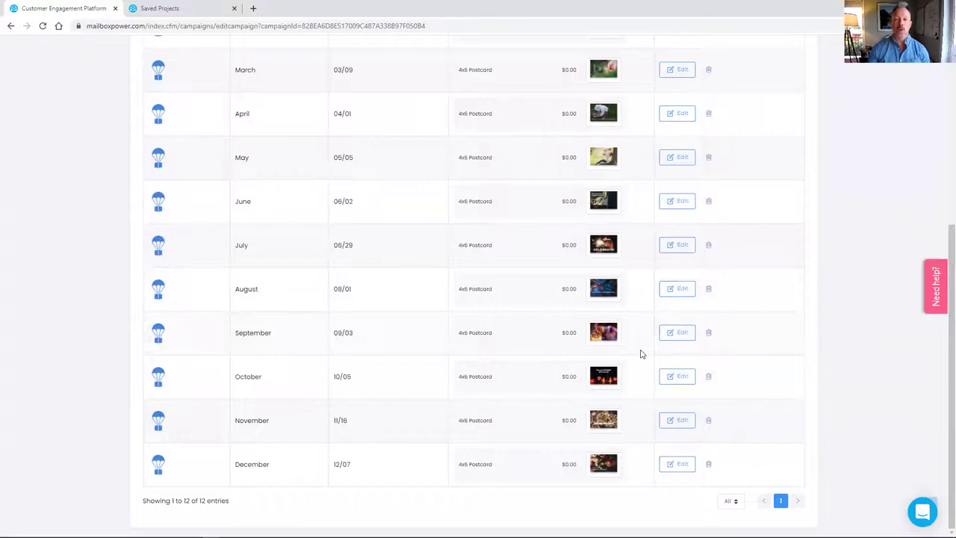
pyautogui.scroll(5, 640, 354)
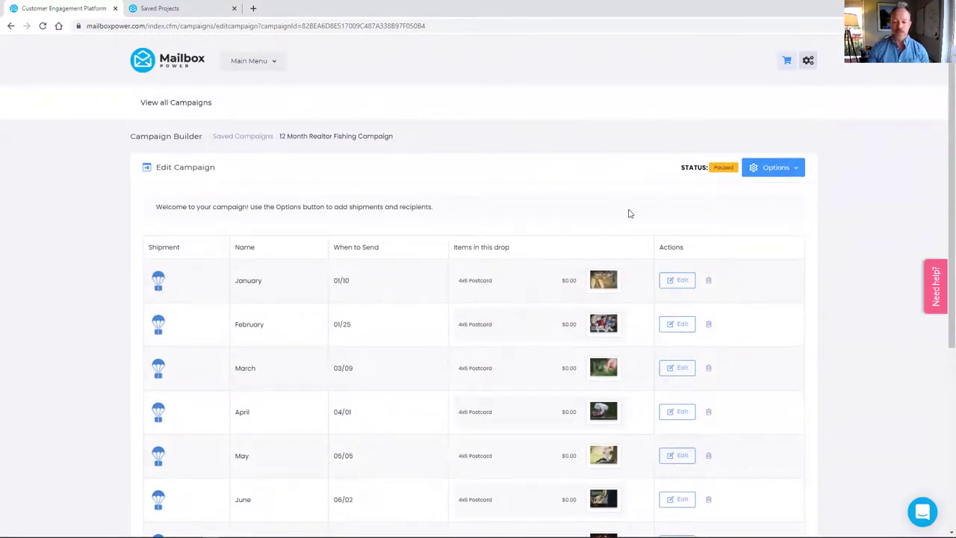
pyautogui.scroll(-1, 628, 214)
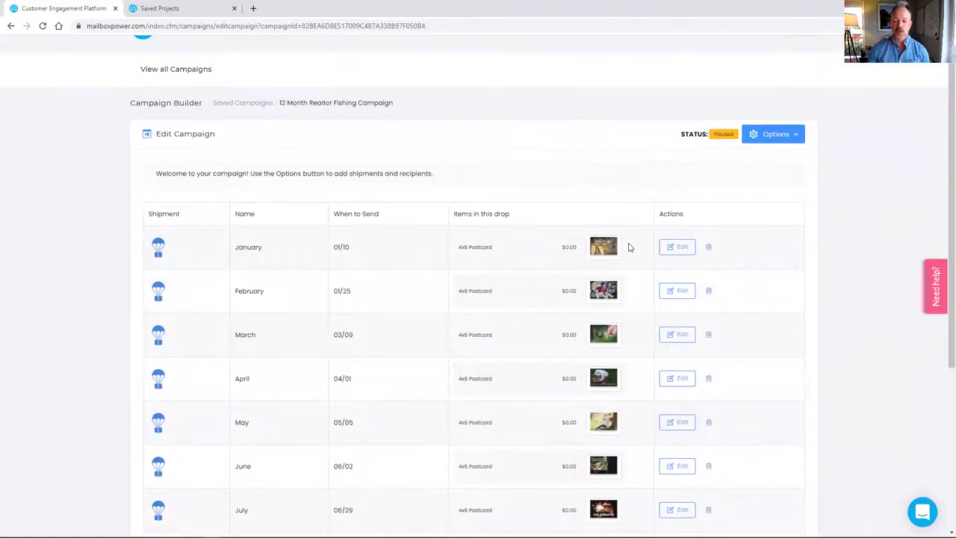
pyautogui.click(681, 337)
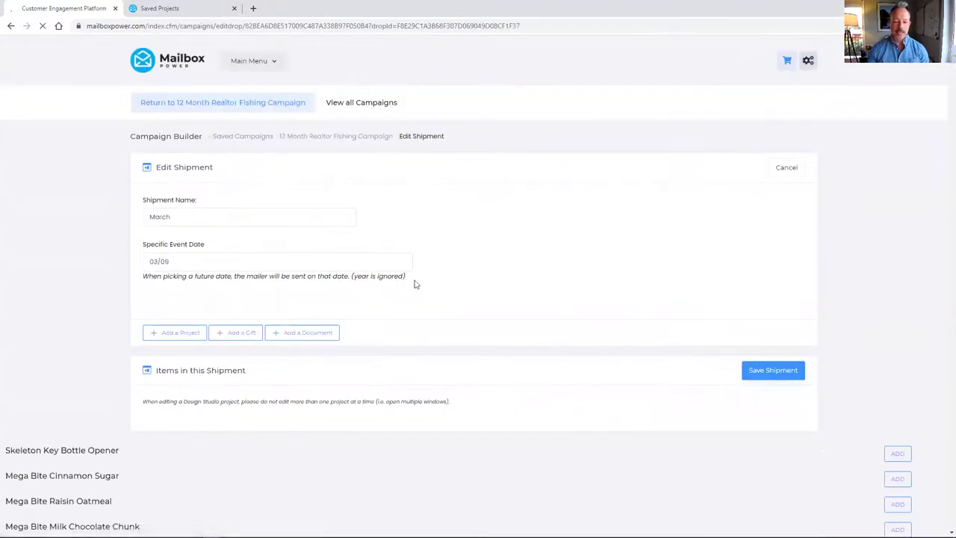
pyautogui.scroll(-2, 436, 279)
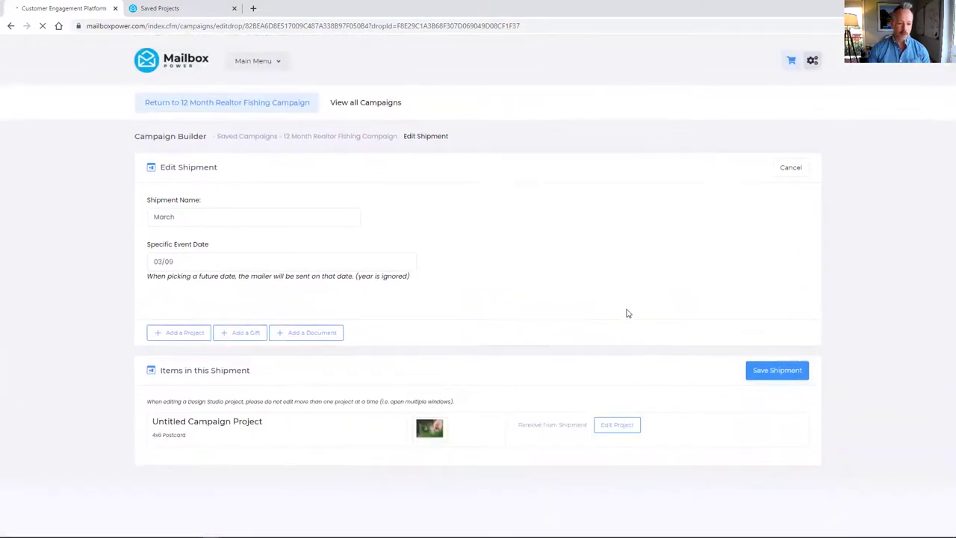
# - Replace March's 4x6 postcard with the saved project Copy of Thank you Flowers, found by searching "thank", and save the shipment
pyautogui.click(183, 333)
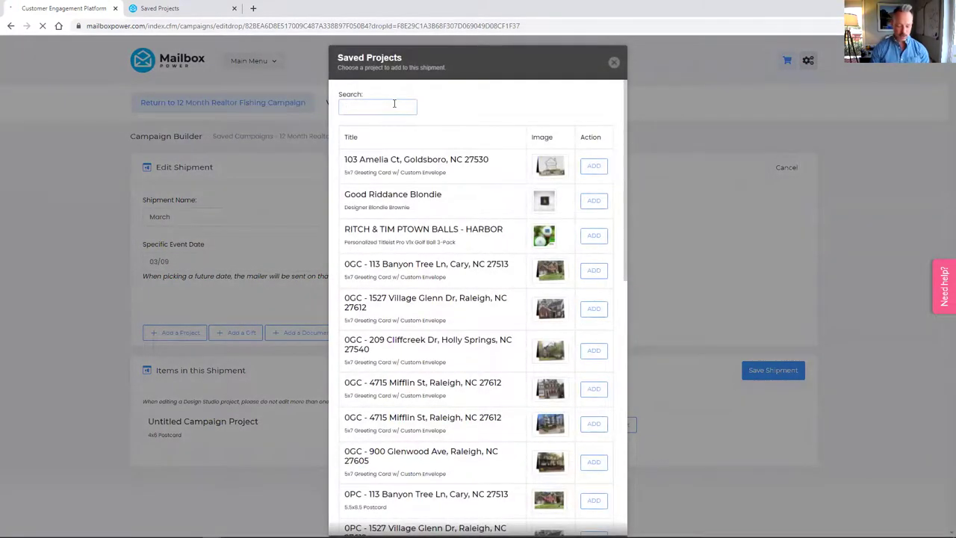
pyautogui.write('thank')
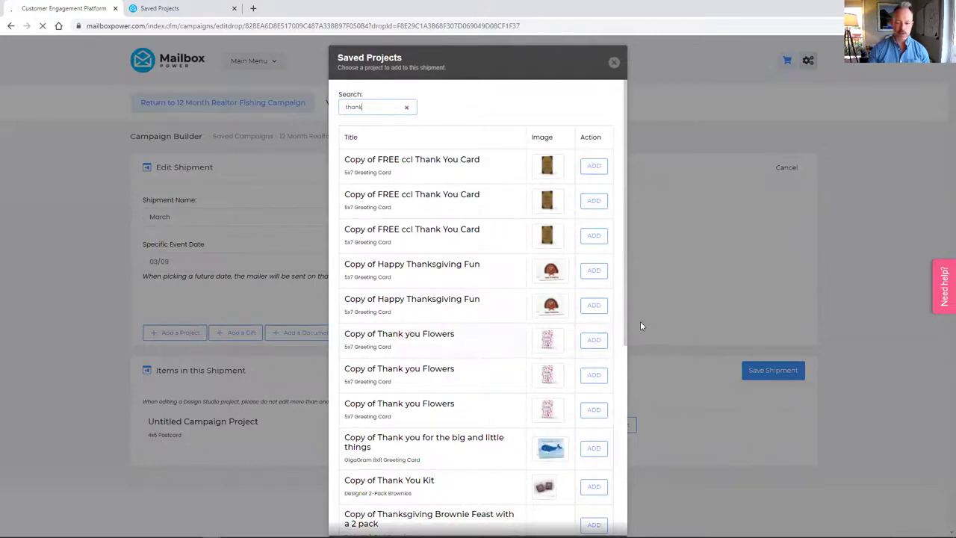
pyautogui.click(596, 343)
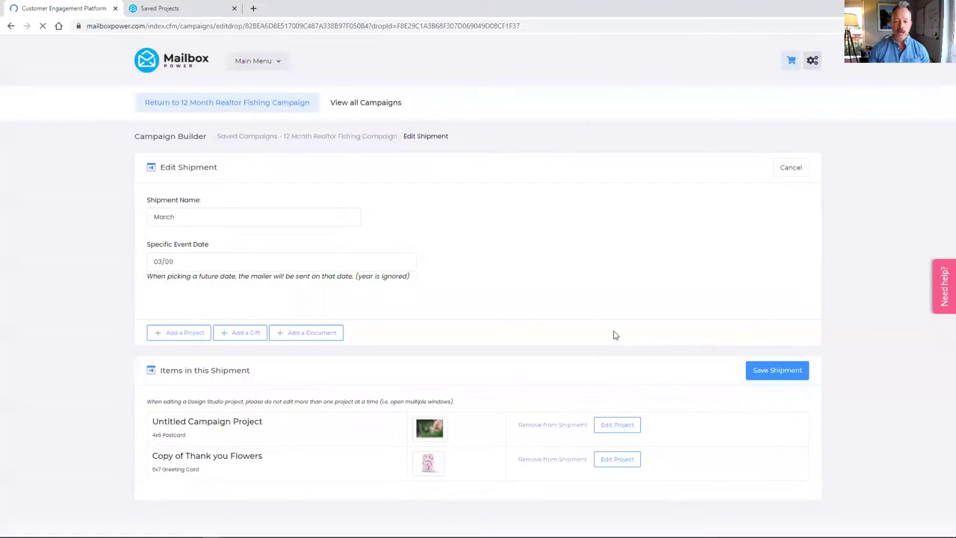
pyautogui.click(550, 425)
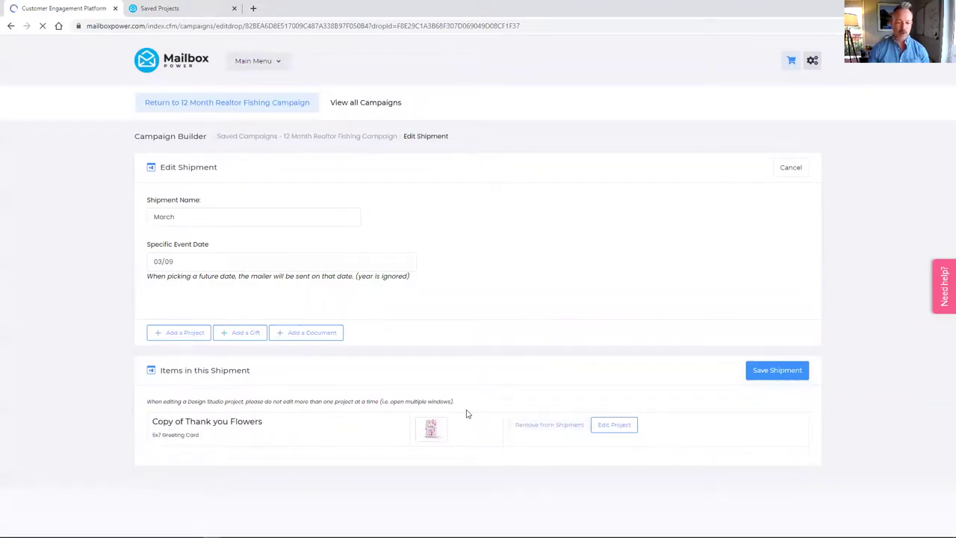
pyautogui.click(774, 372)
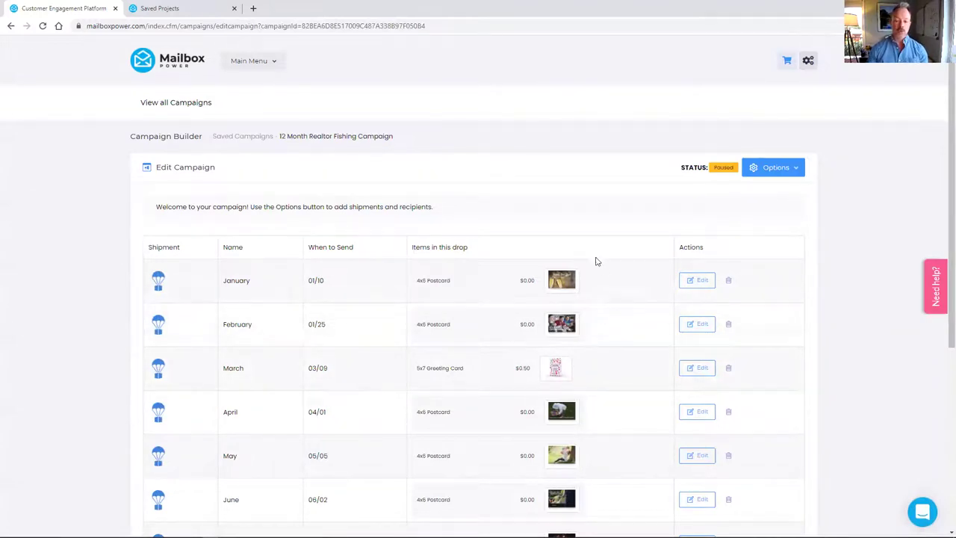
# - Review the campaign's shipment list from January to December, checking each month's send date and item
pyautogui.scroll(-2, 617, 299)
pyautogui.scroll(2, 617, 308)
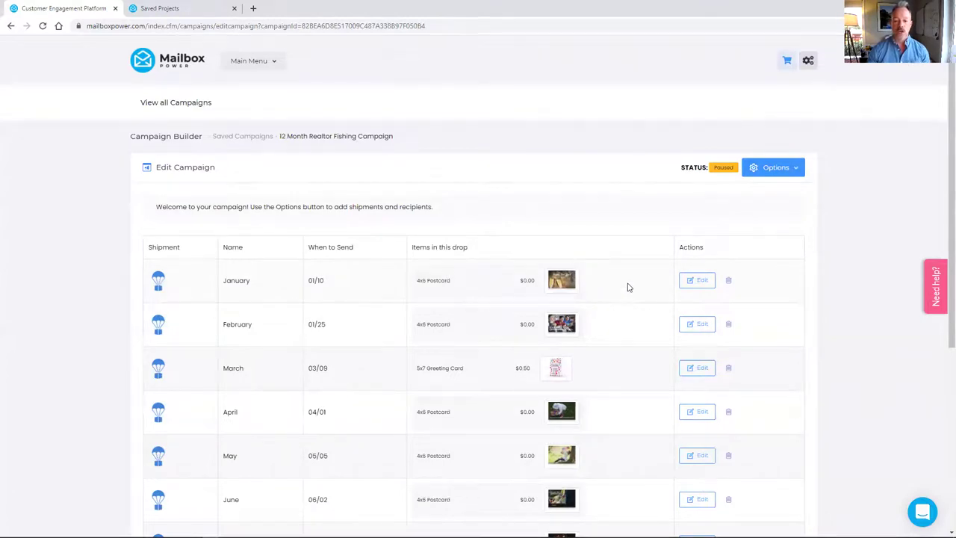
pyautogui.scroll(-1, 606, 268)
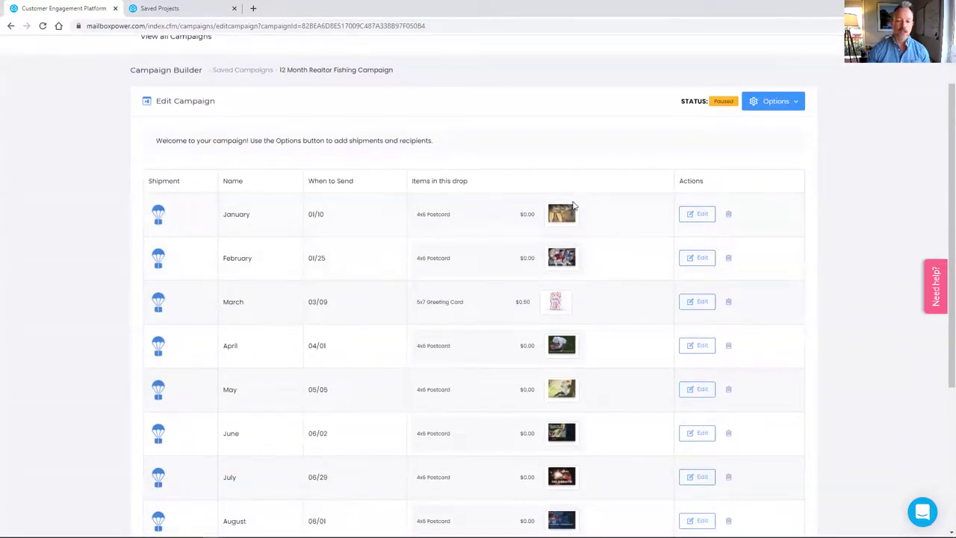
pyautogui.scroll(-1, 607, 221)
pyautogui.scroll(-4, 607, 221)
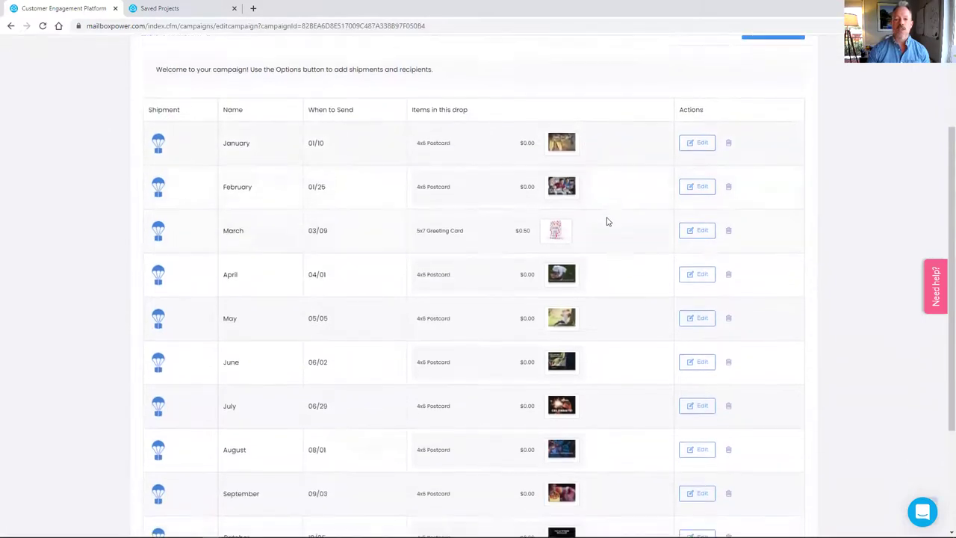
pyautogui.scroll(5, 609, 221)
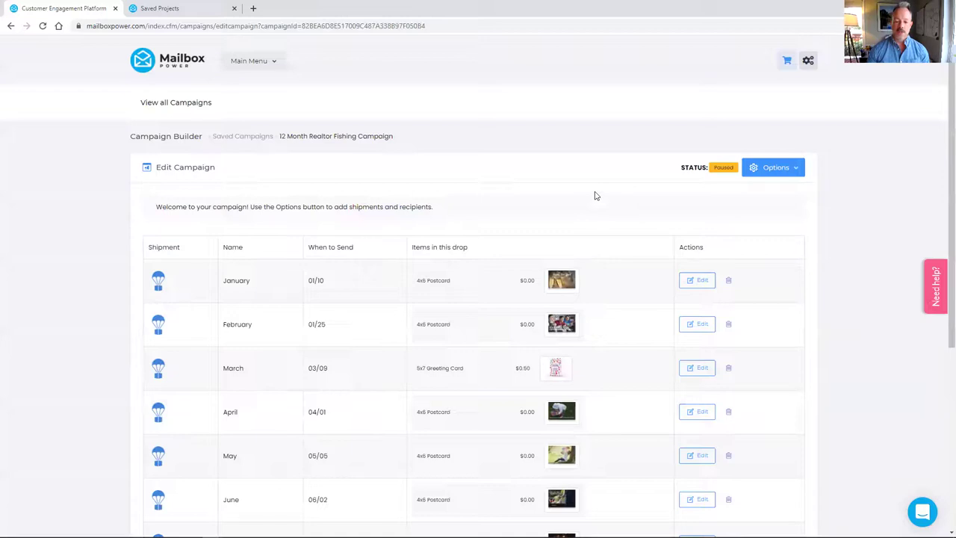
pyautogui.scroll(-1, 619, 275)
pyautogui.scroll(-2, 619, 275)
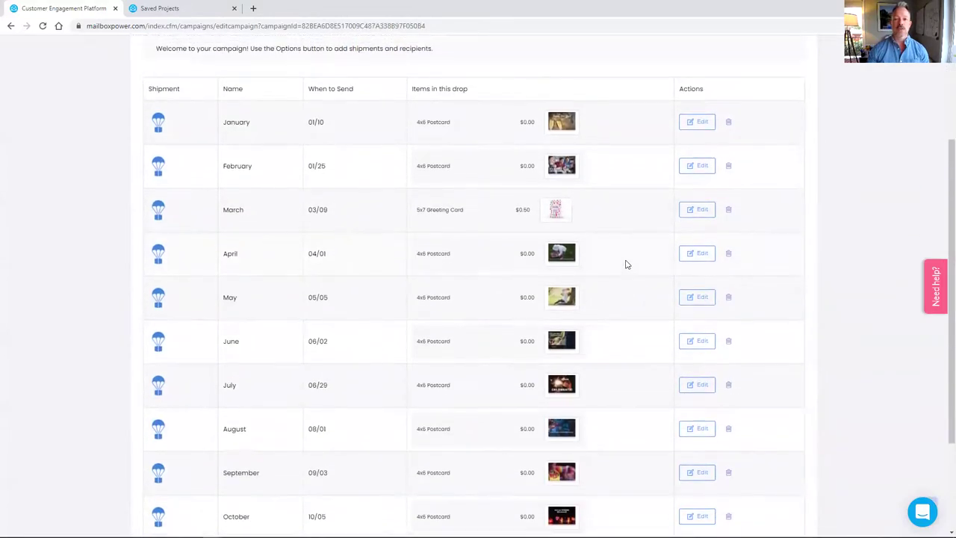
pyautogui.scroll(-1, 627, 265)
pyautogui.scroll(-1, 626, 265)
pyautogui.scroll(5, 627, 264)
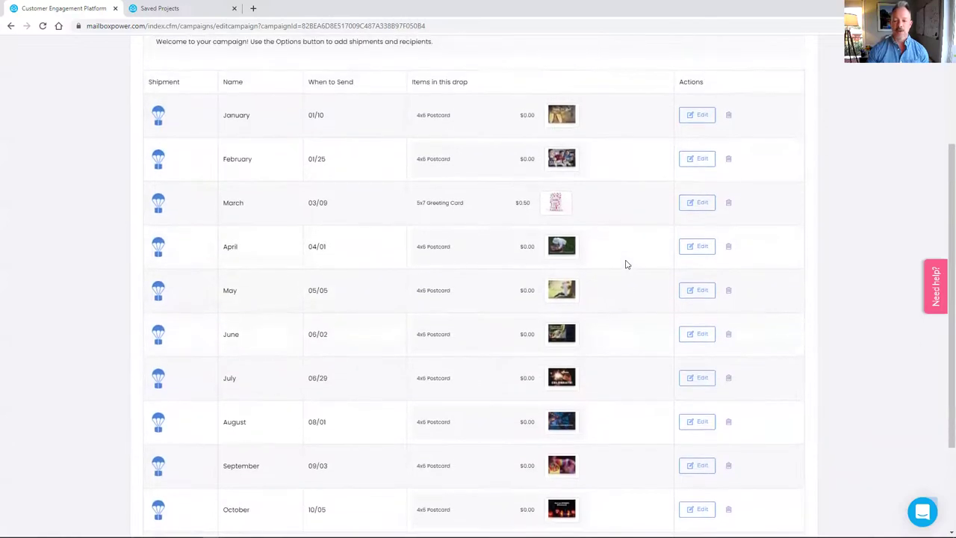
pyautogui.scroll(-3, 627, 265)
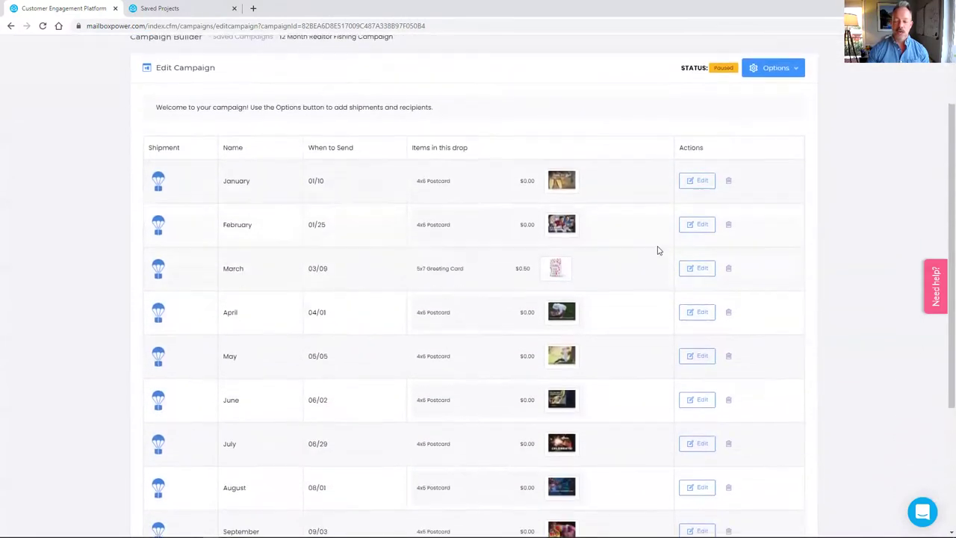
pyautogui.scroll(-2, 686, 202)
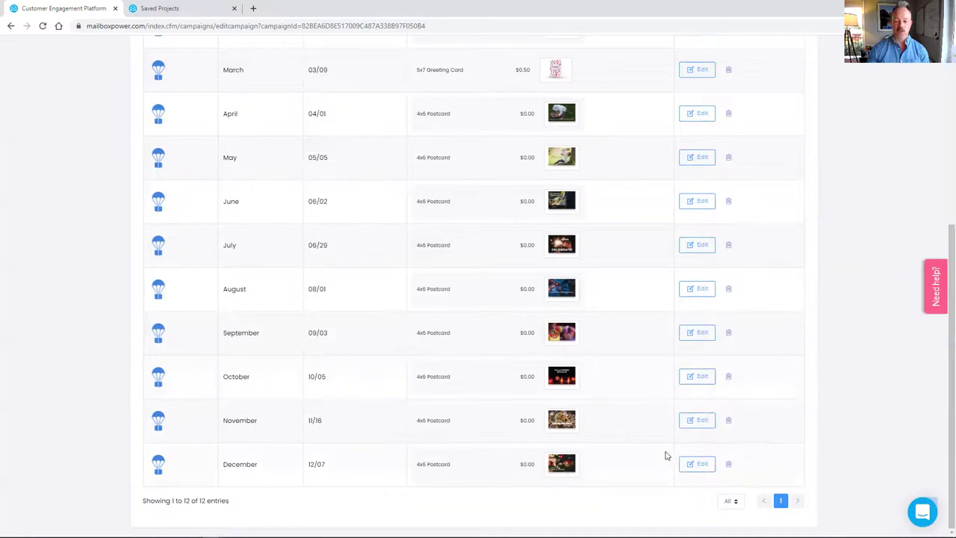
pyautogui.scroll(2, 659, 451)
pyautogui.scroll(3, 659, 451)
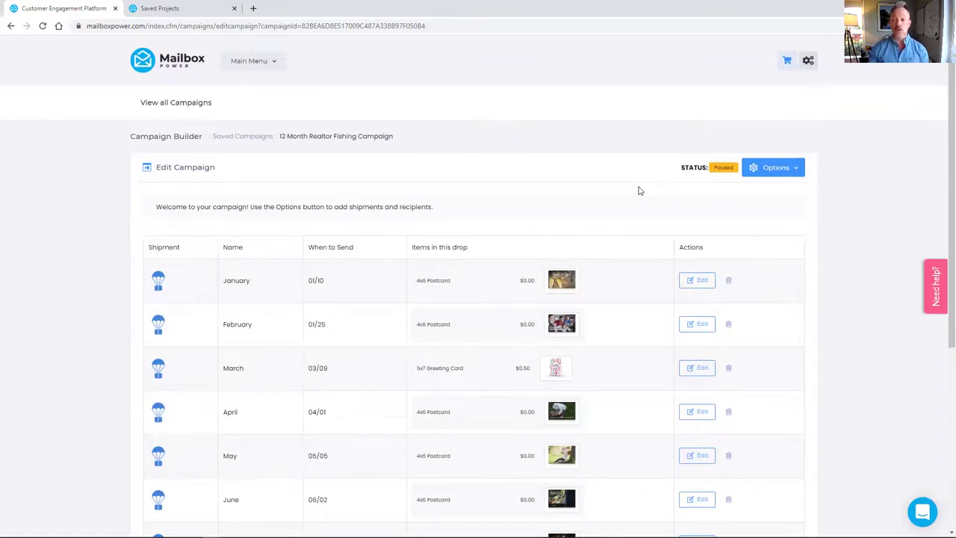
# - Open the campaign's recipient management and enroll the contact group GROUP A that has a count of 0
pyautogui.click(784, 174)
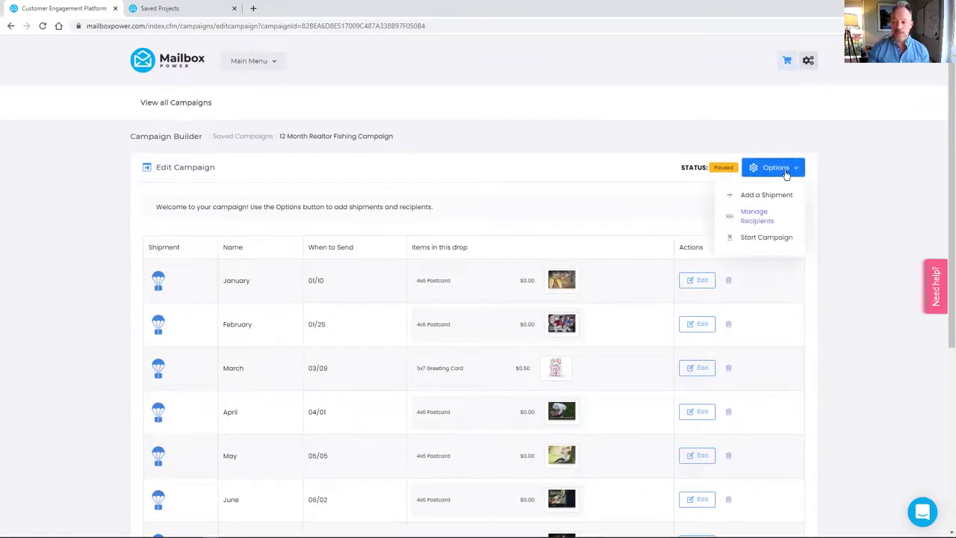
pyautogui.click(751, 215)
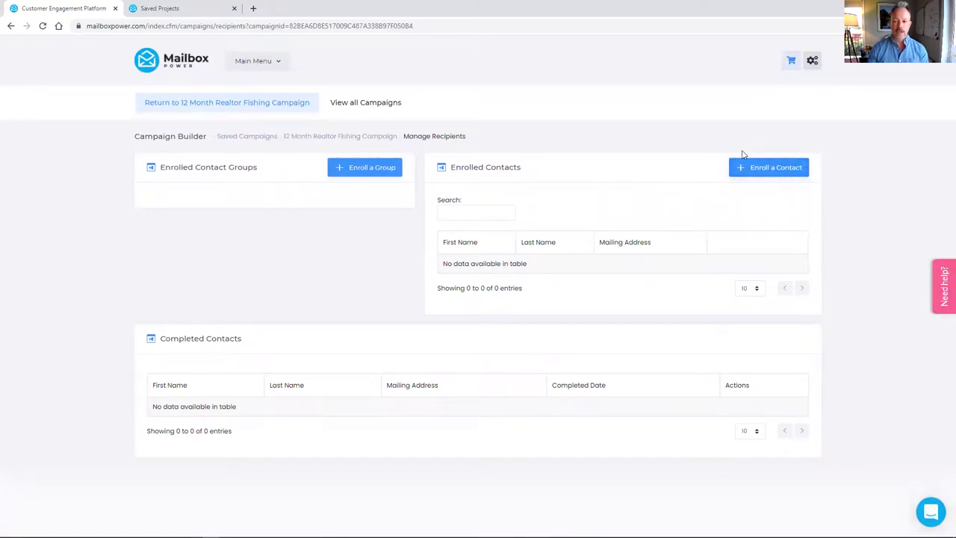
pyautogui.click(366, 170)
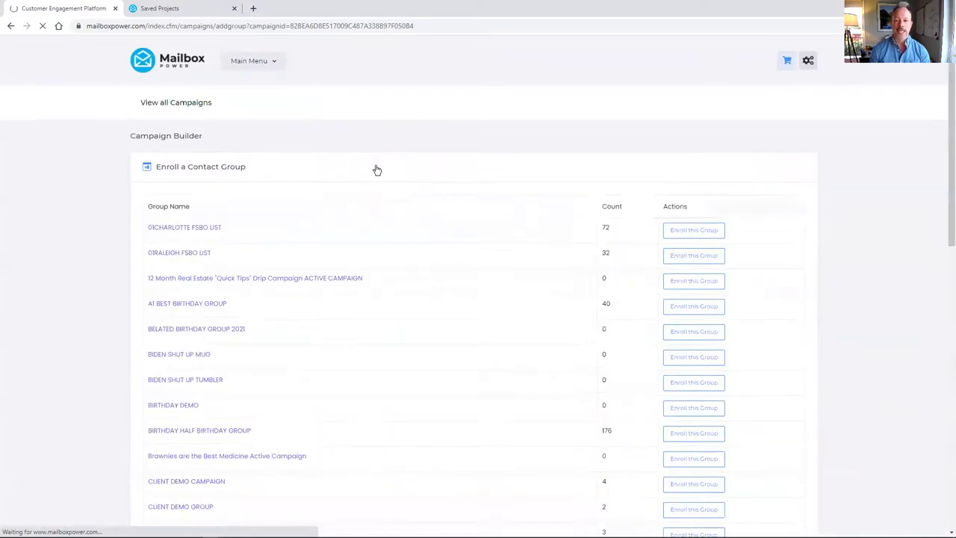
pyautogui.scroll(-7, 458, 284)
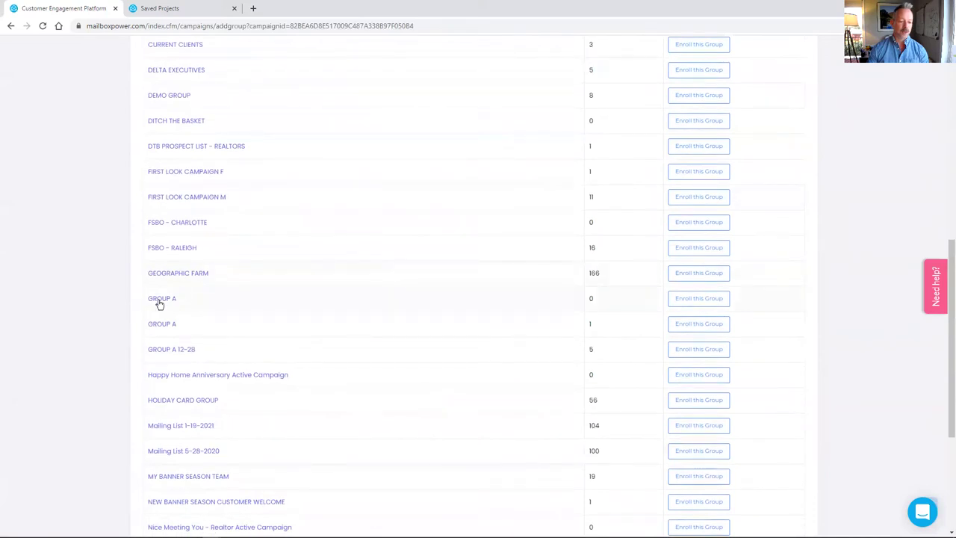
pyautogui.click(702, 299)
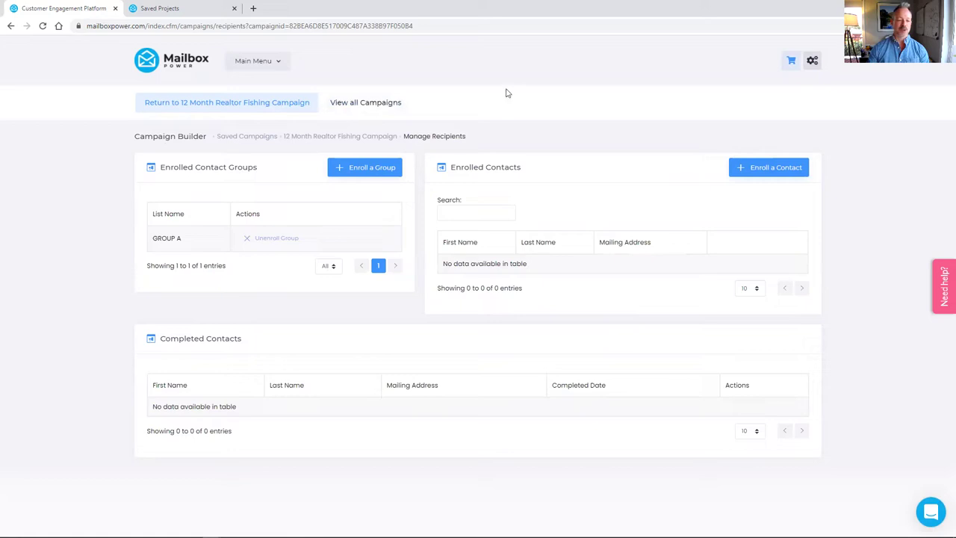
# - Return to the 12 Month Realtor Fishing Campaign and start it
pyautogui.click(312, 138)
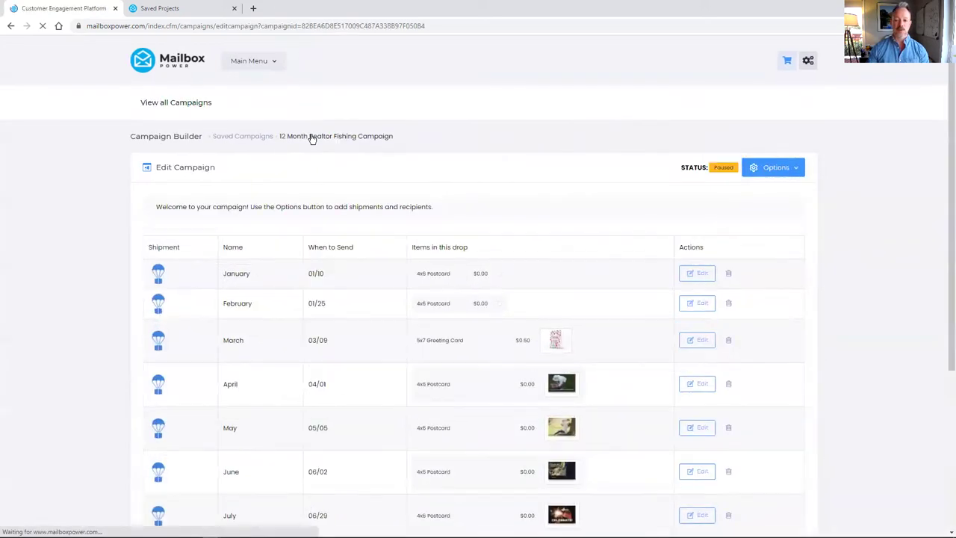
pyautogui.click(781, 167)
pyautogui.click(768, 239)
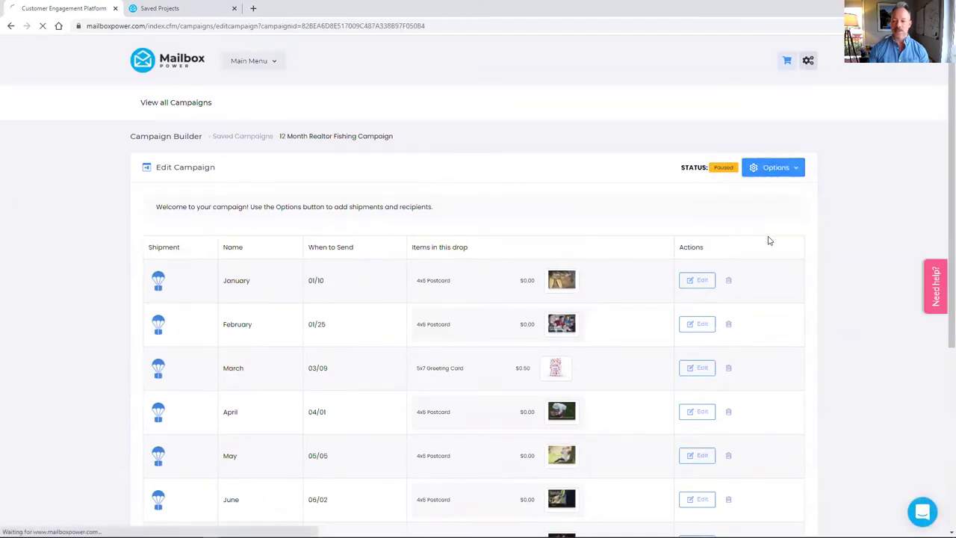